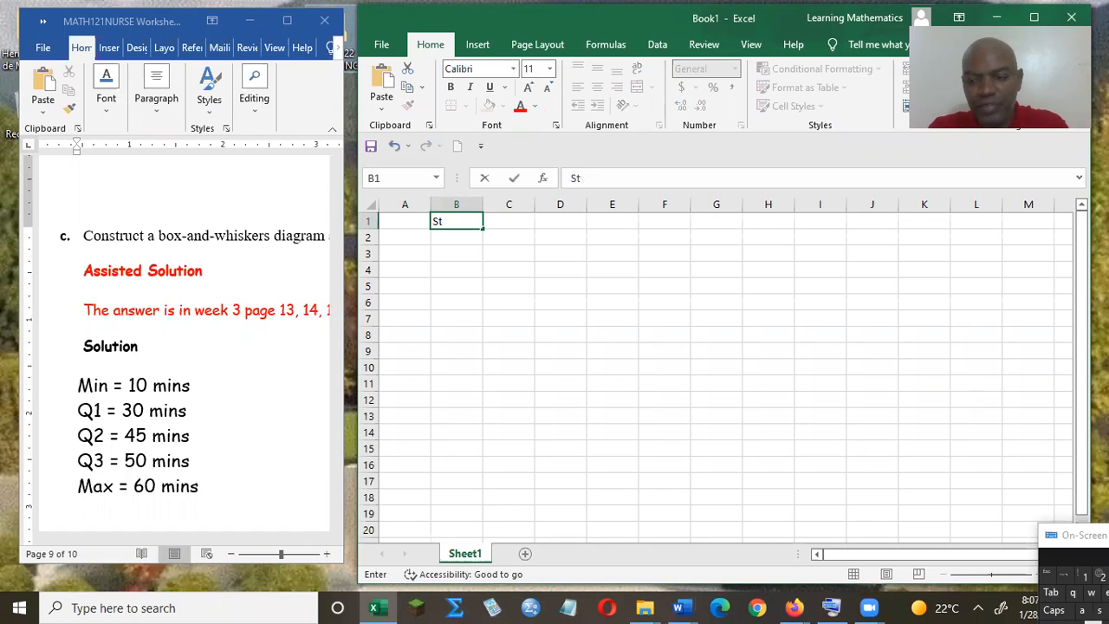
Step: Complete the heading Statistics in B1, and enter the label Min in A2 with the value 10 in B2
text(at)
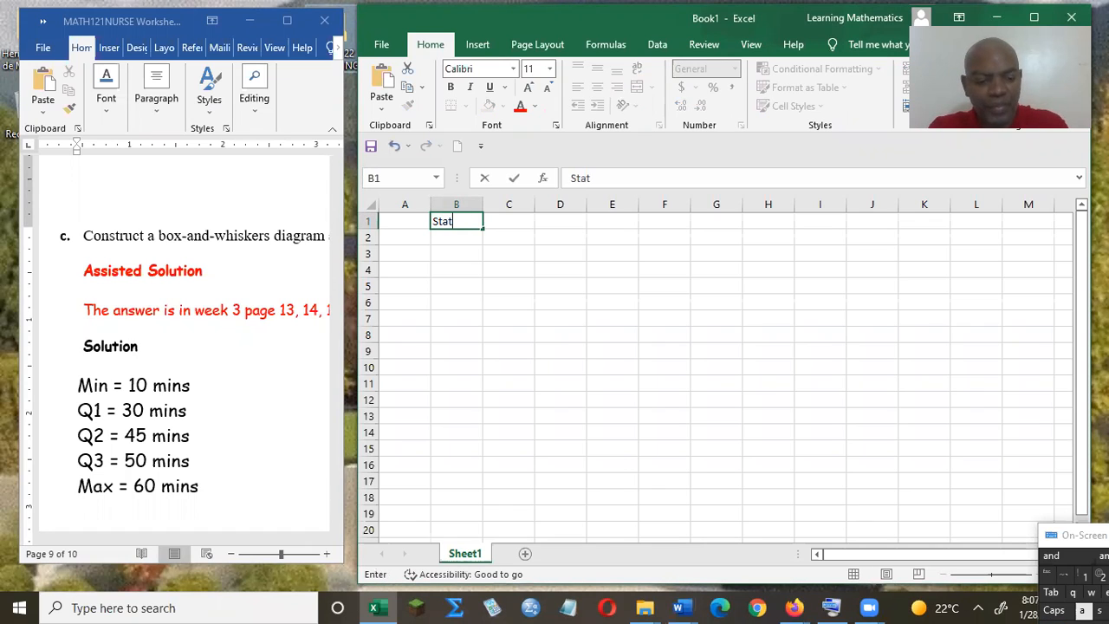
text(istc)
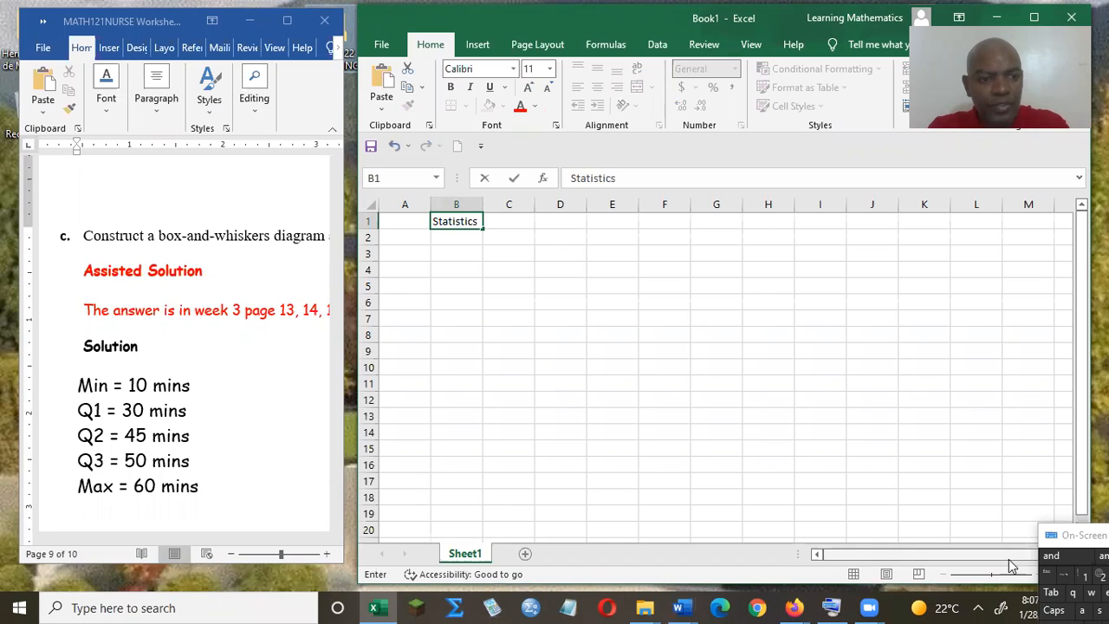
click(420, 238)
text(Min)
key(Tab)
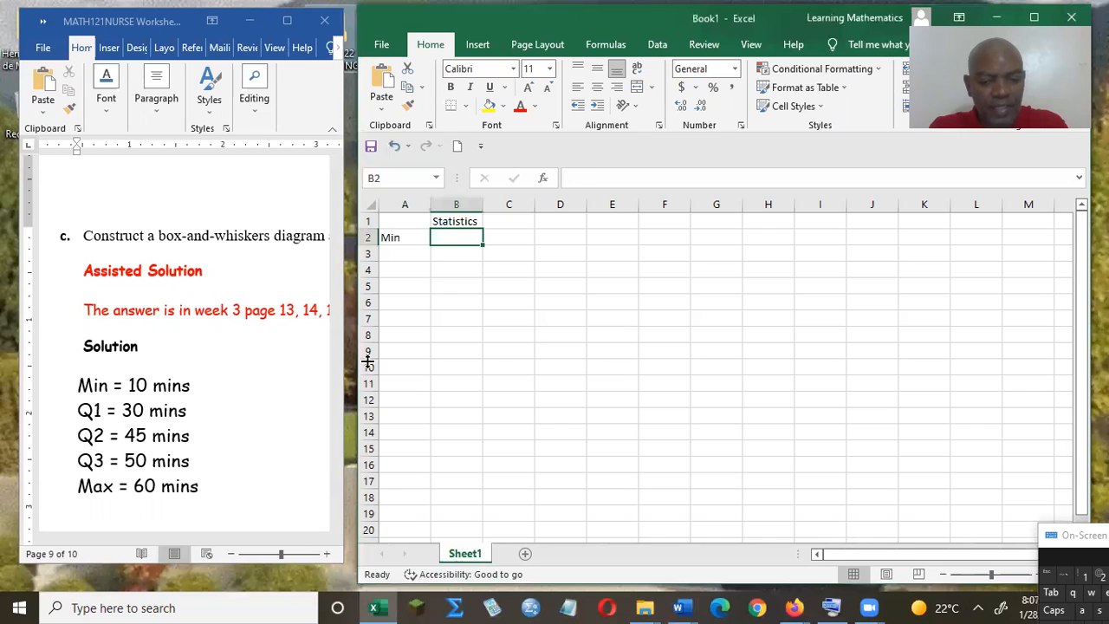
text(10)
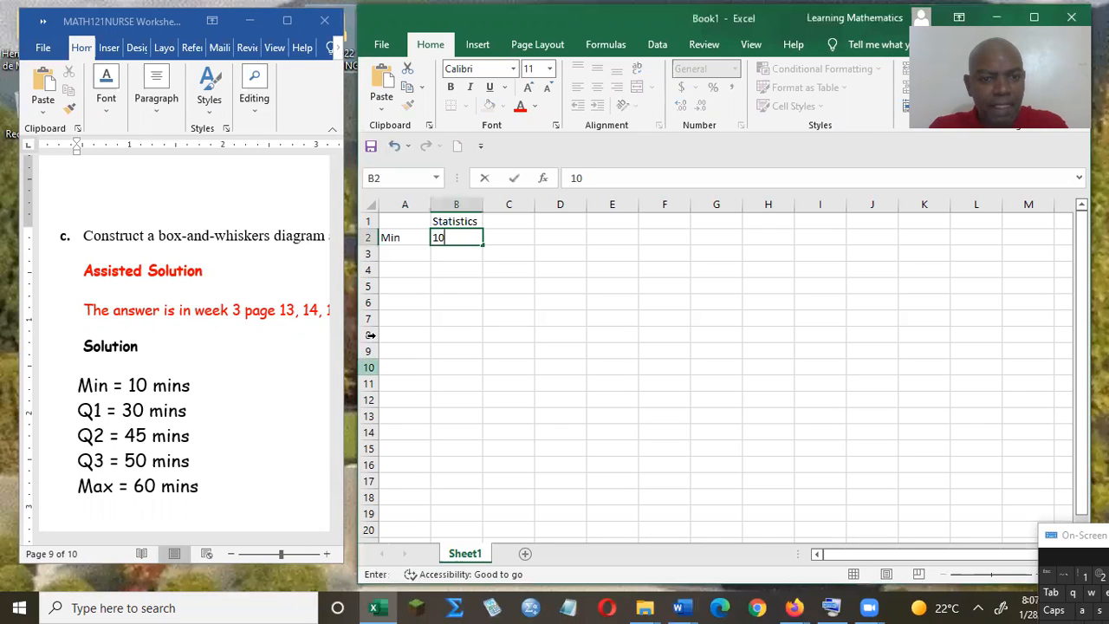
Step: Enter the labels Q1 and Q2 in A3 and A4 with the values 30 and 45 beside them in column B
click(410, 252)
text(Q1)
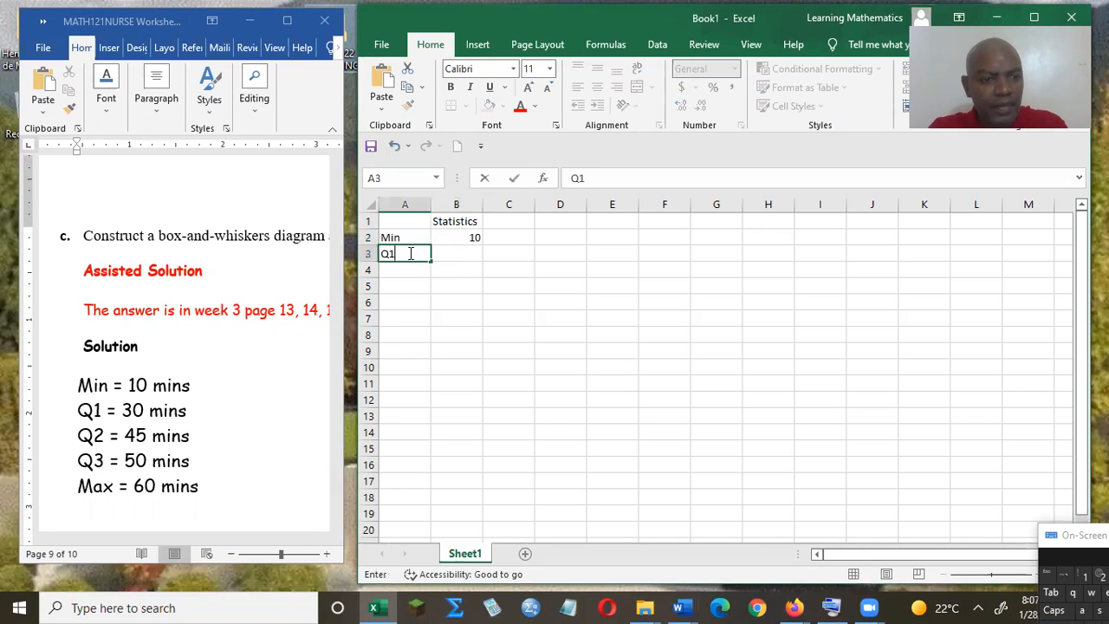
click(465, 253)
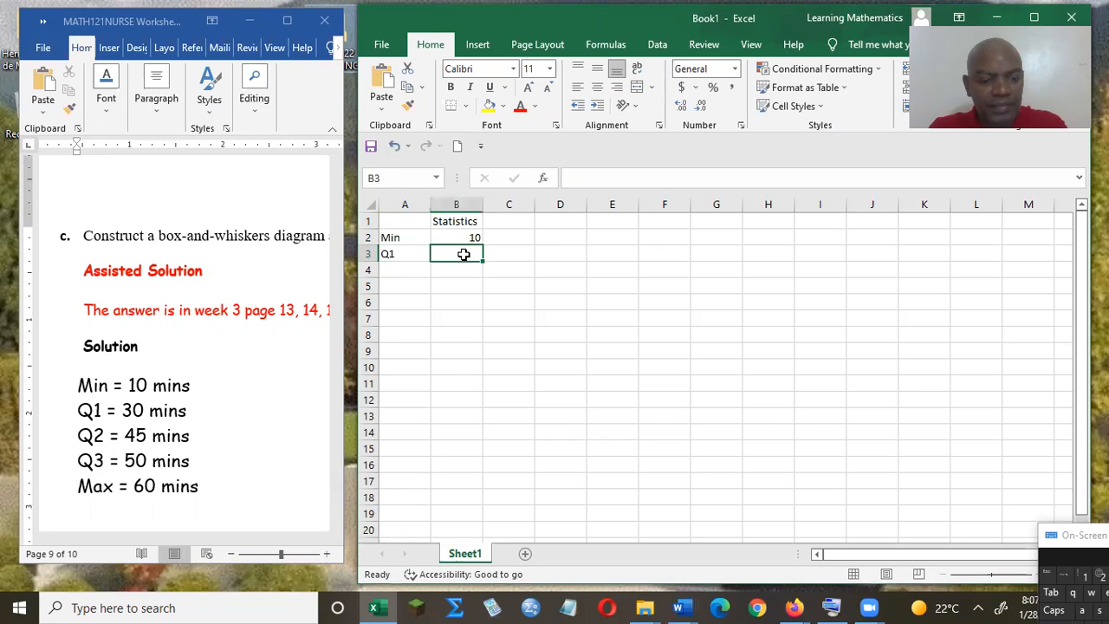
text(30)
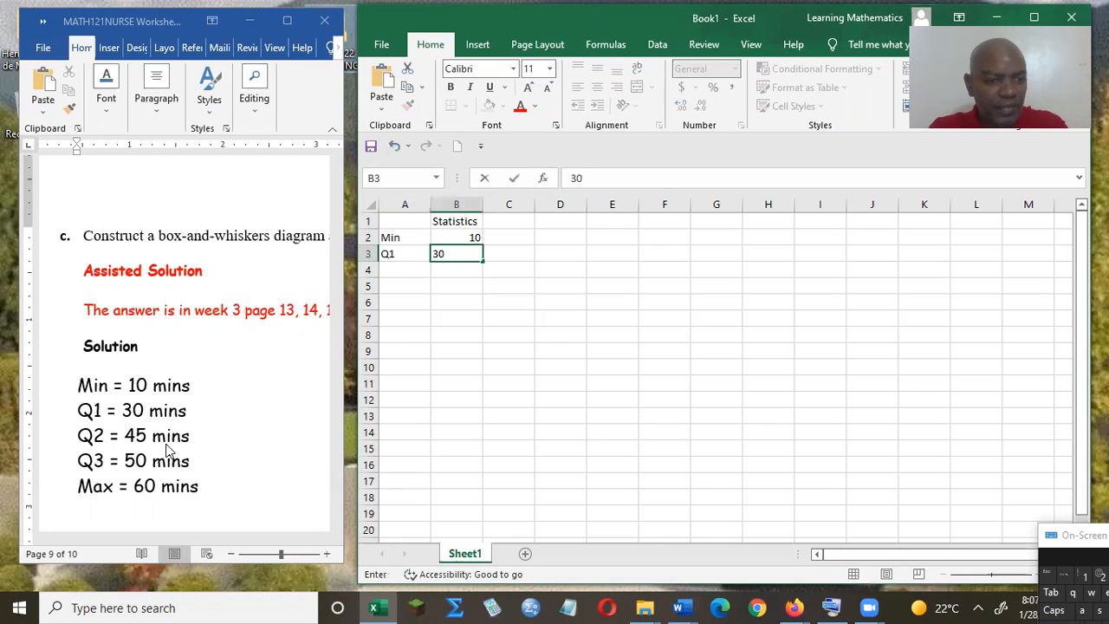
click(405, 271)
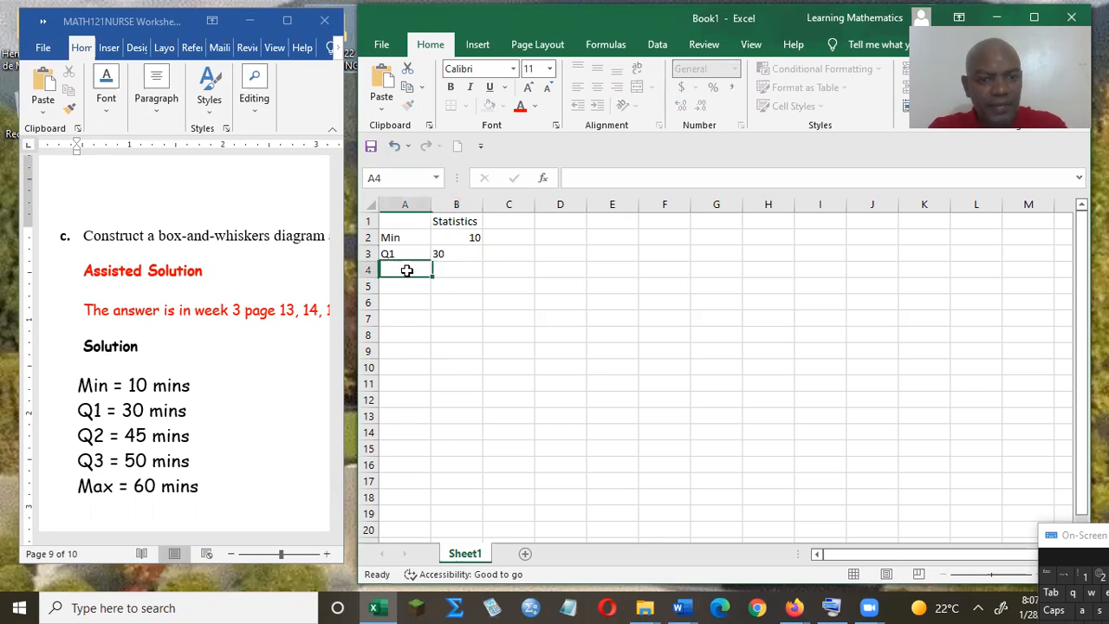
text(Q2)
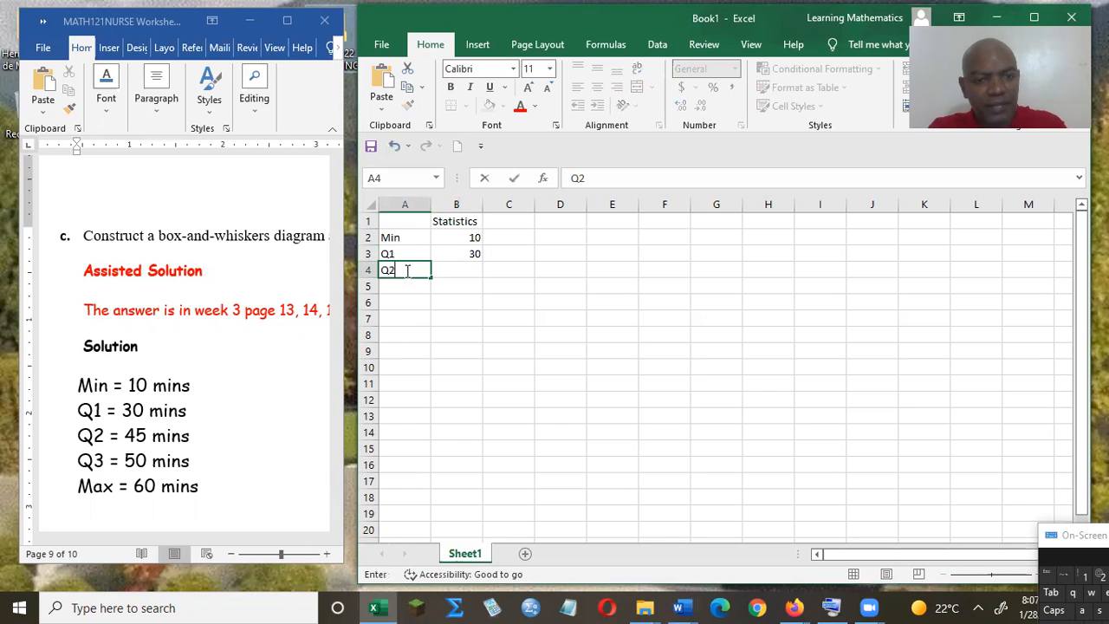
click(456, 271)
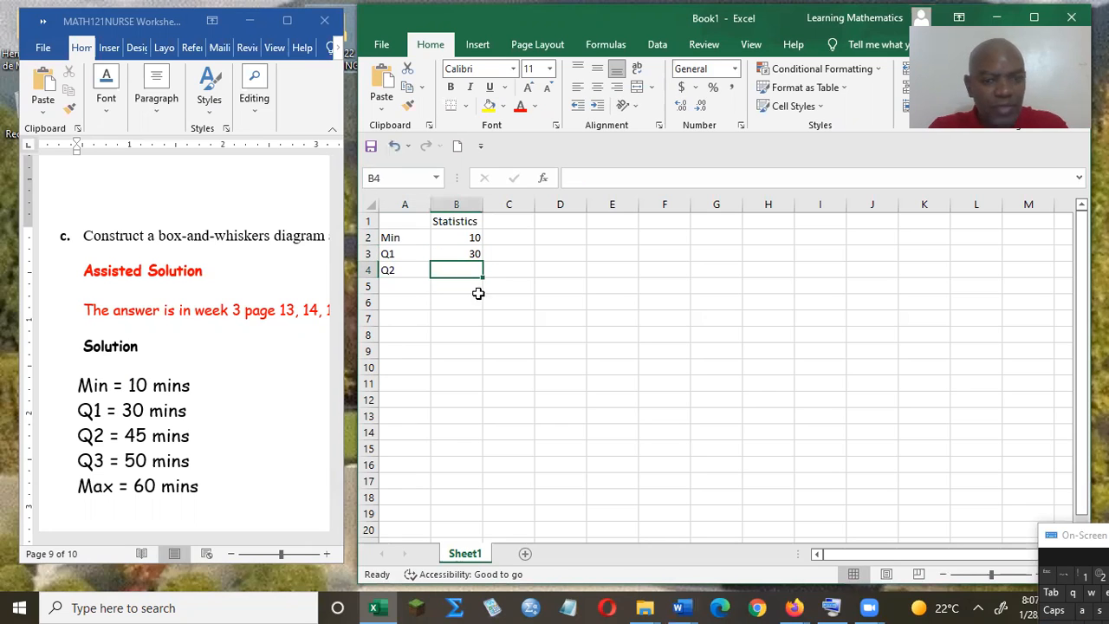
text(45)
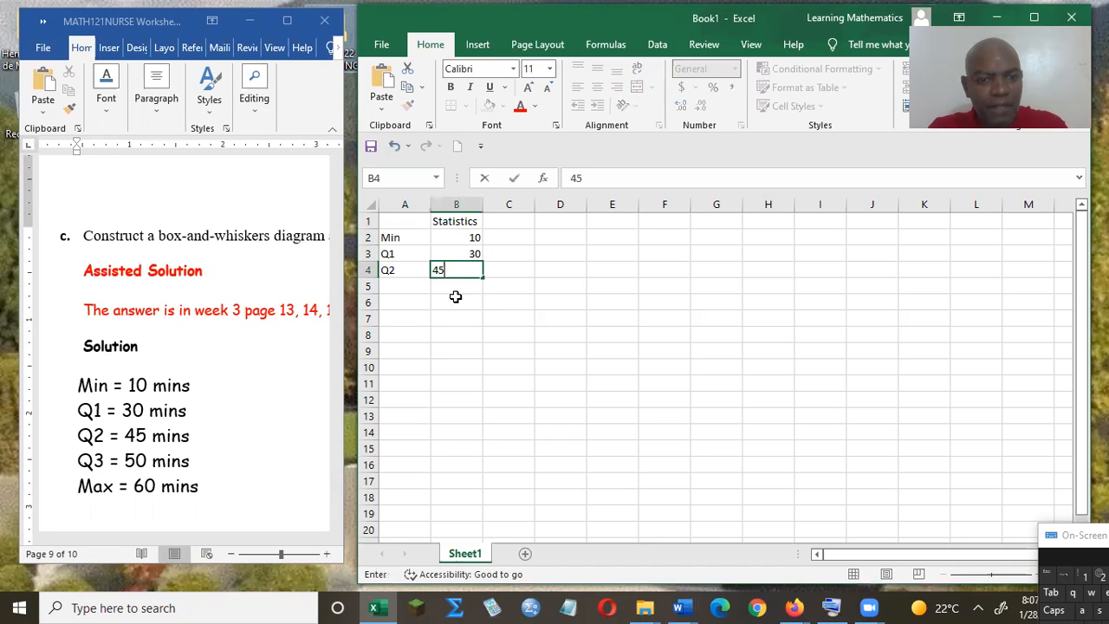
Step: Enter the labels Q3 and Max in A5 and A6 with the values 50 and 60 beside them in column B
click(404, 284)
text(Q3)
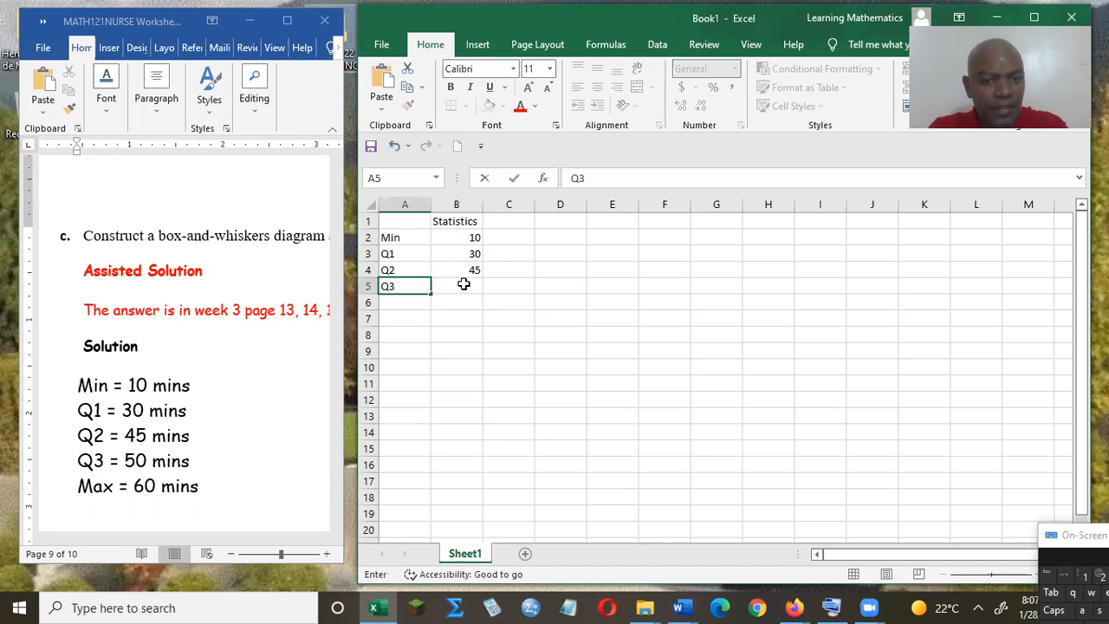
click(464, 285)
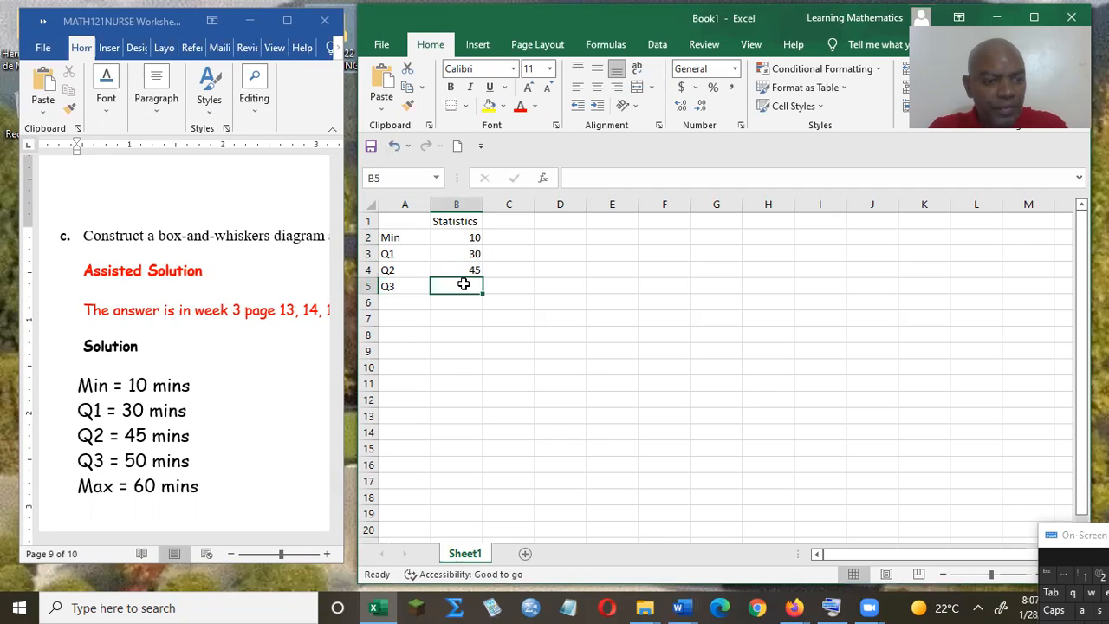
text(50)
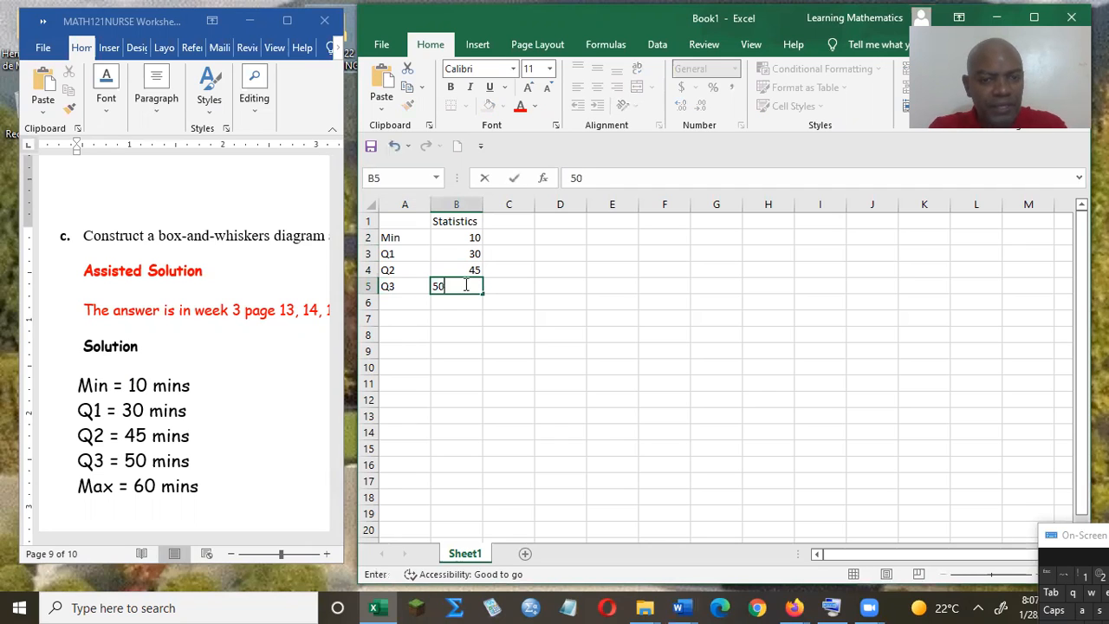
click(397, 302)
text(Min)
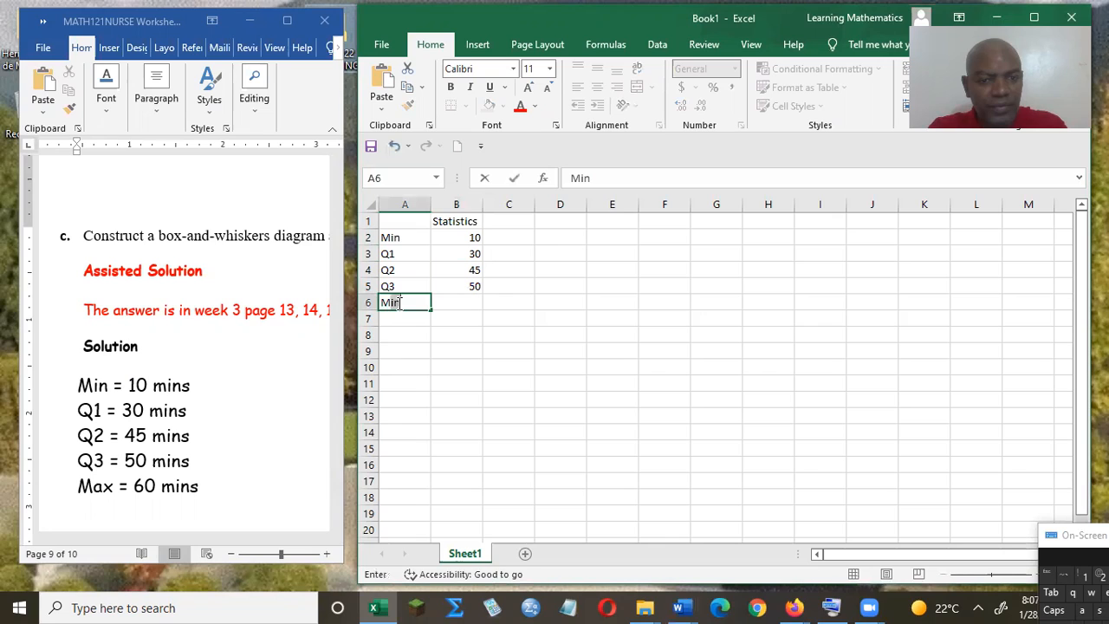
key(BackSpace)
key(BackSpace)
text(ax)
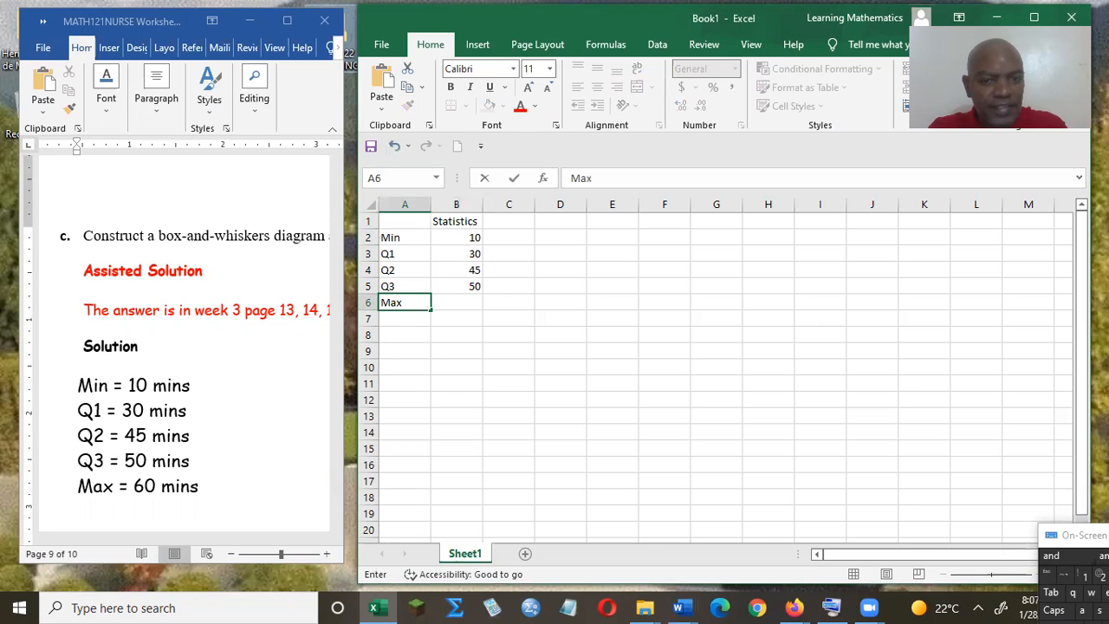
click(466, 303)
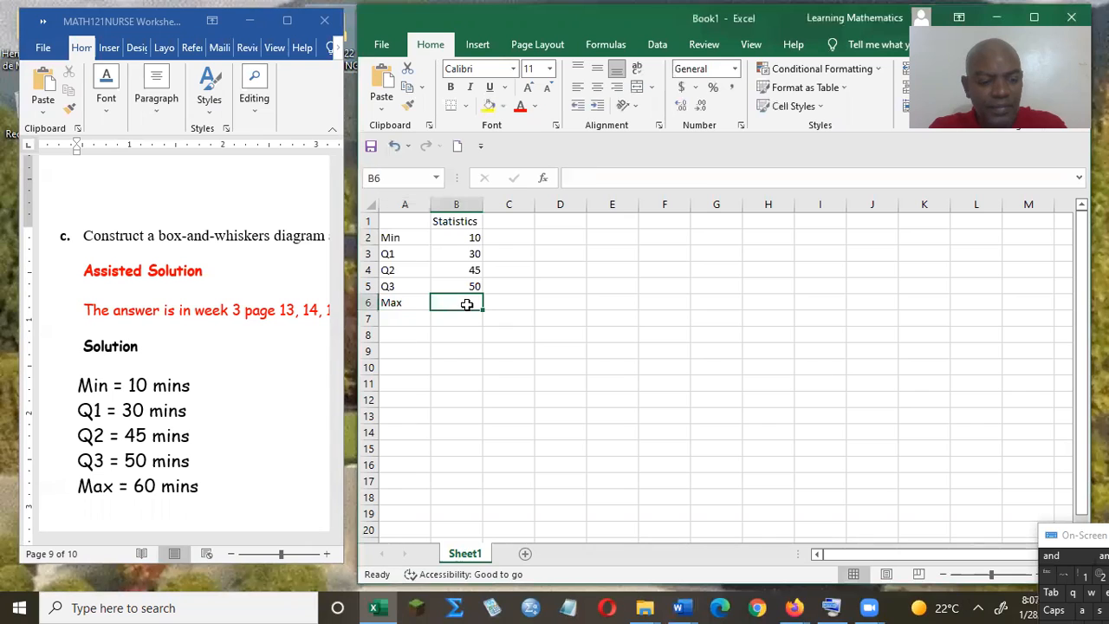
text(60)
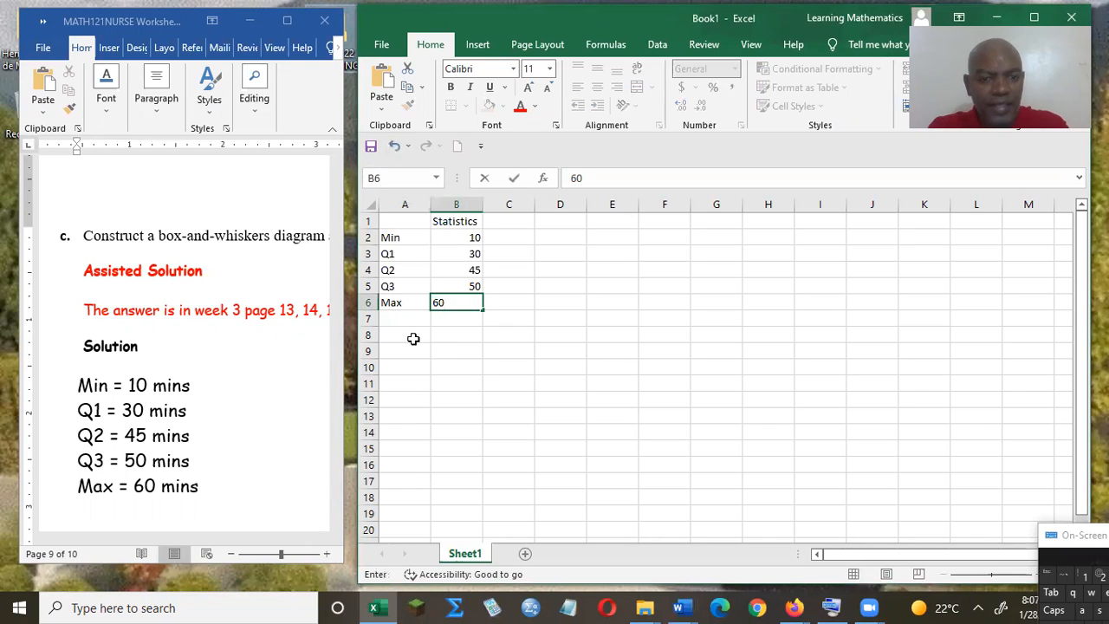
Step: Enter the labels Box1, Box2 and Box3 in cells A8 to A10
click(414, 339)
text(Box1)
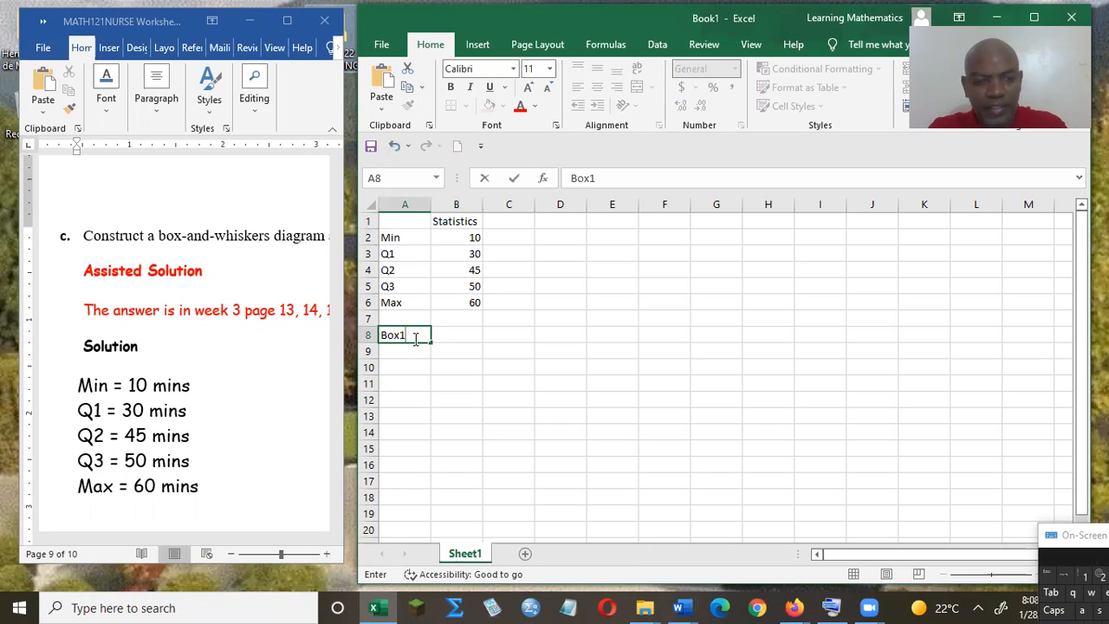
key(Return)
text(Box2)
key(Return)
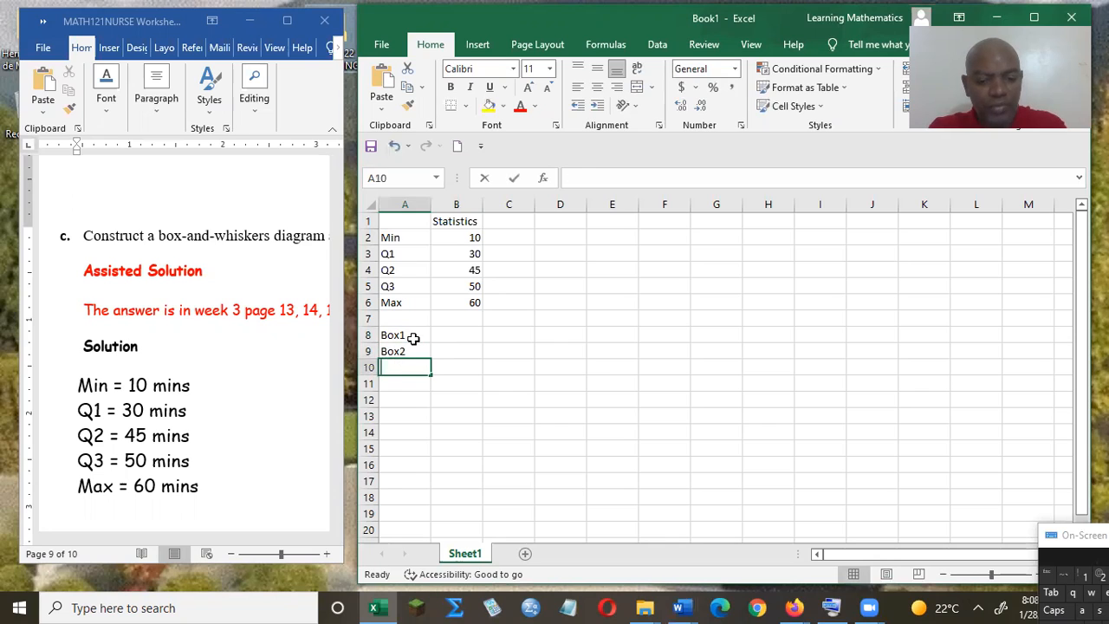
text(Box3)
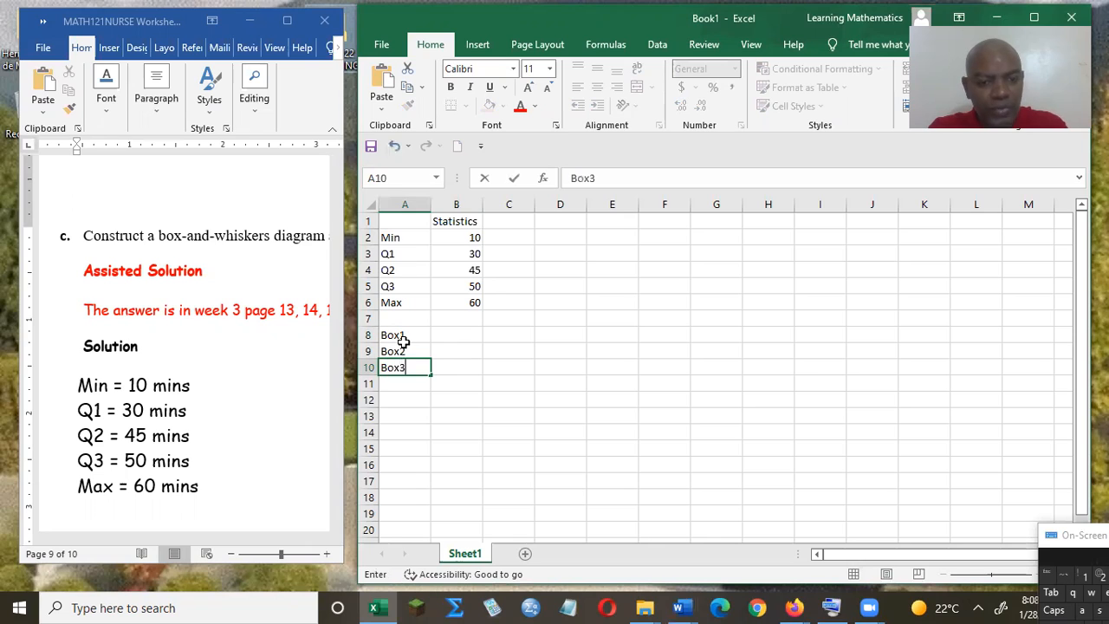
Step: Enter the labels Upper Whisker and Lower Whisker in A12 and A13, and autofit the width of column A
click(404, 400)
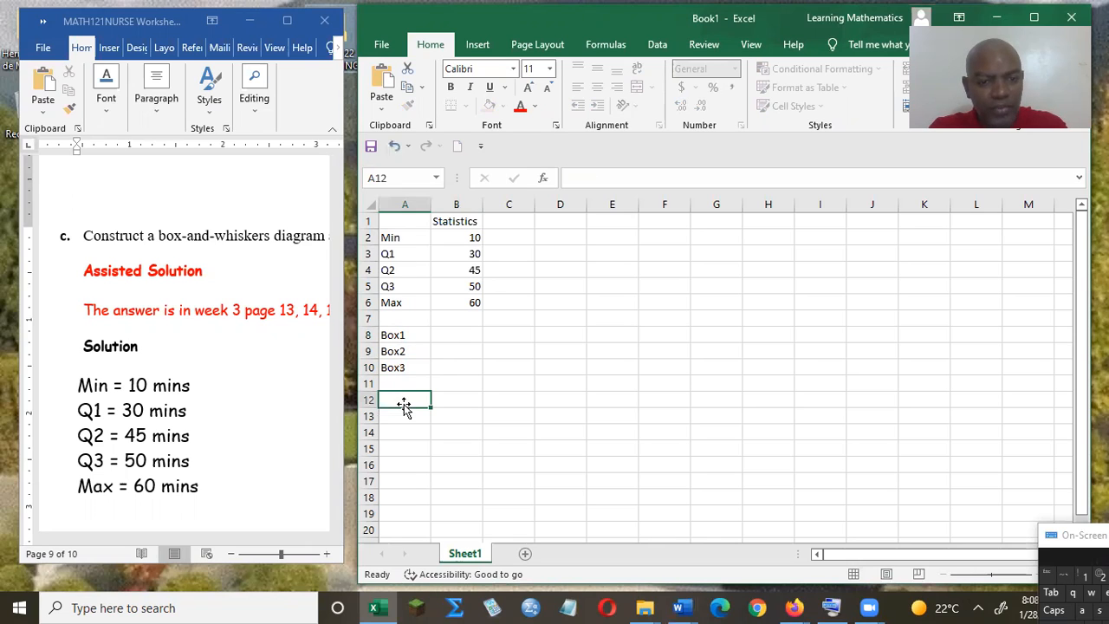
text(Up)
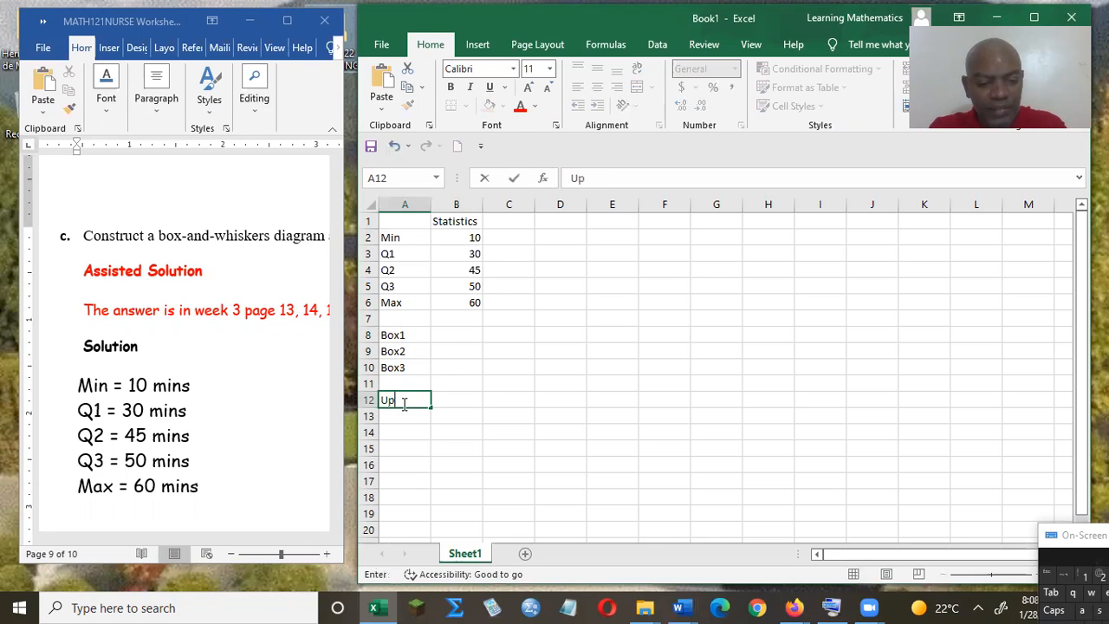
text(per Whisker)
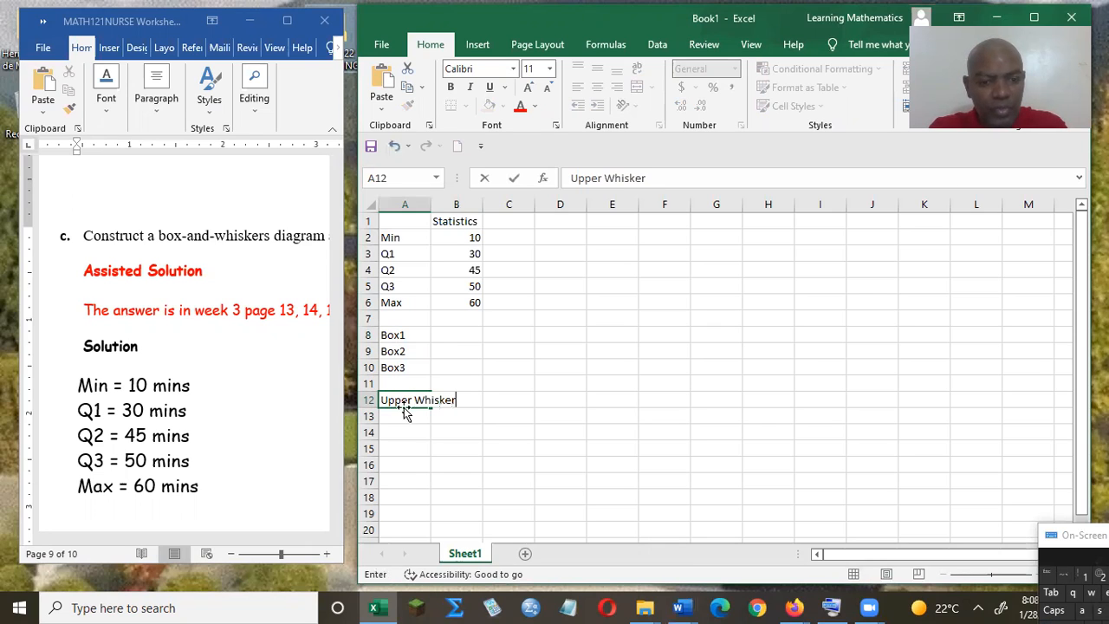
key(Return)
text(Lower)
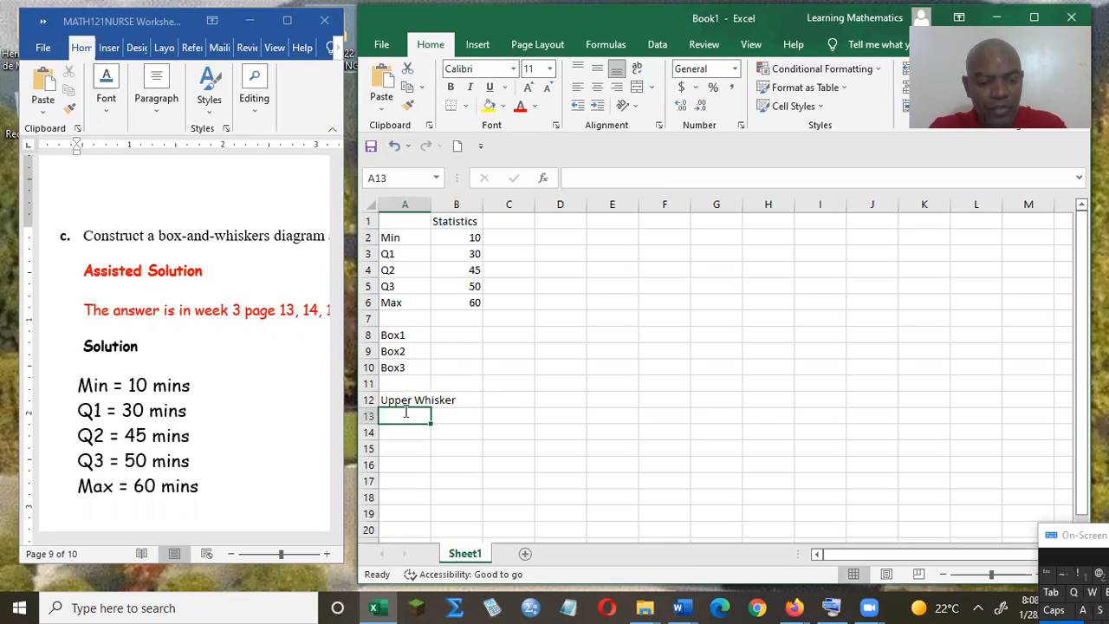
text( Wh)
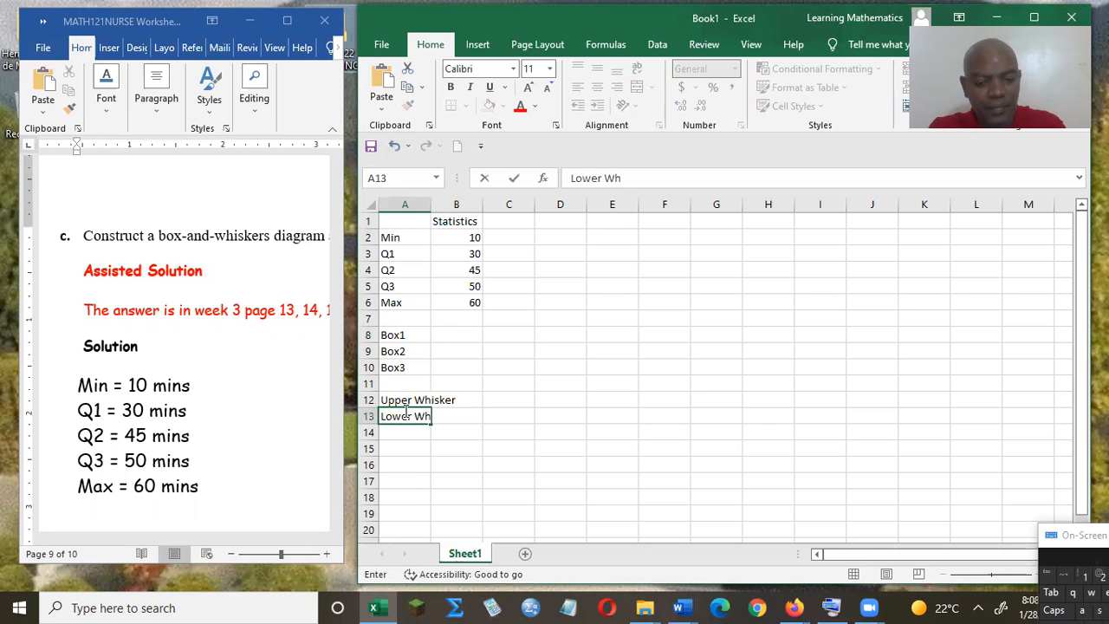
text(isker)
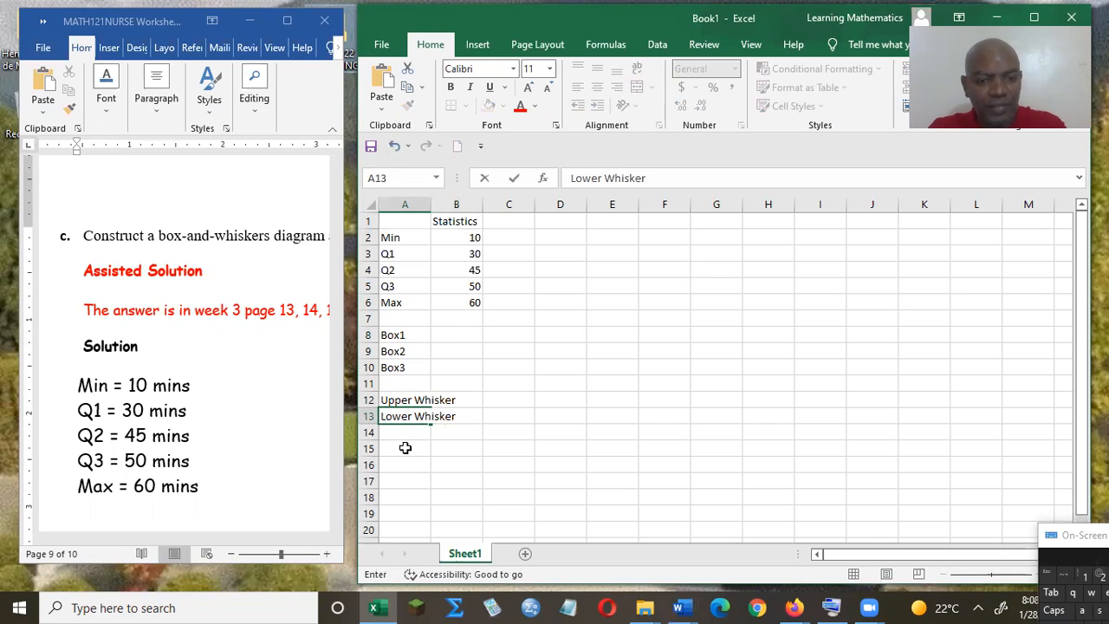
click(394, 398)
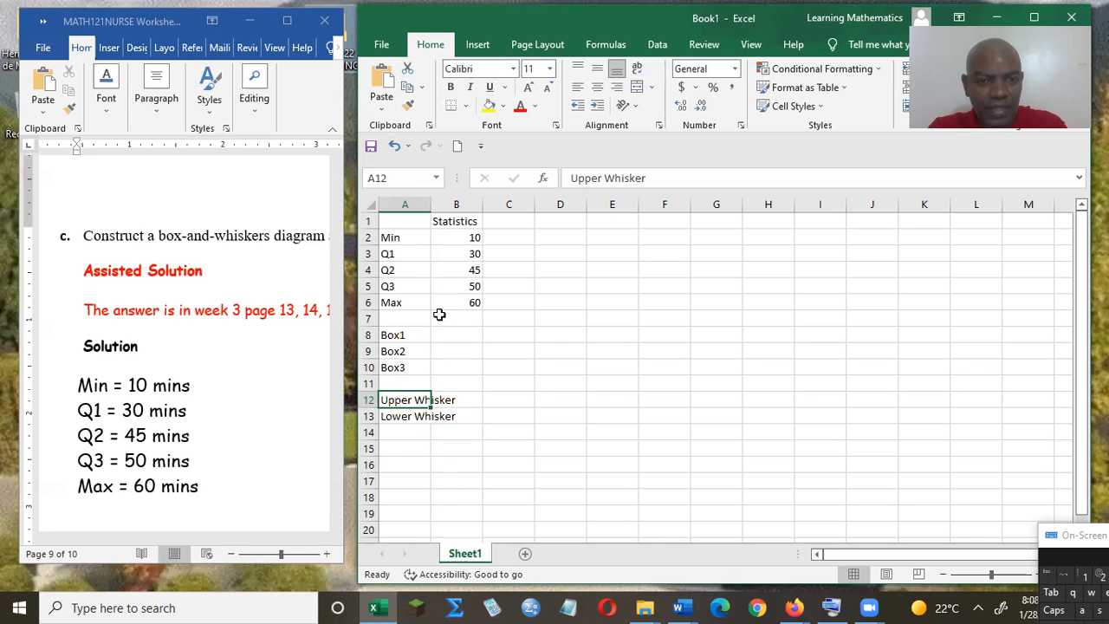
double_click(428, 205)
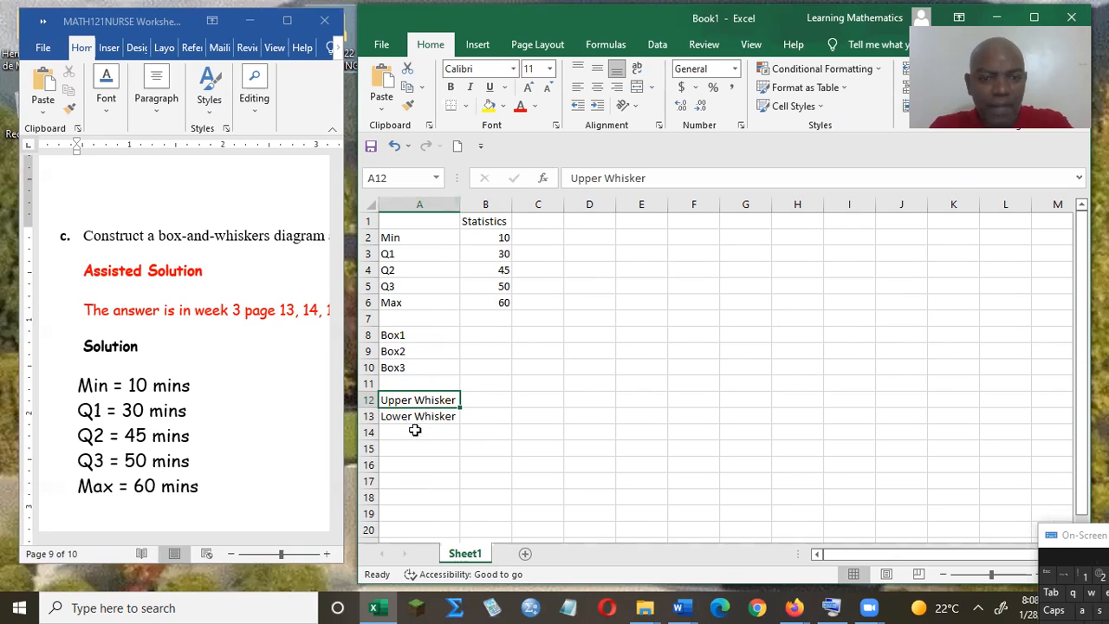
Step: Enter the formula =B3 in B8 so that Box1 takes the Q1 value
click(470, 344)
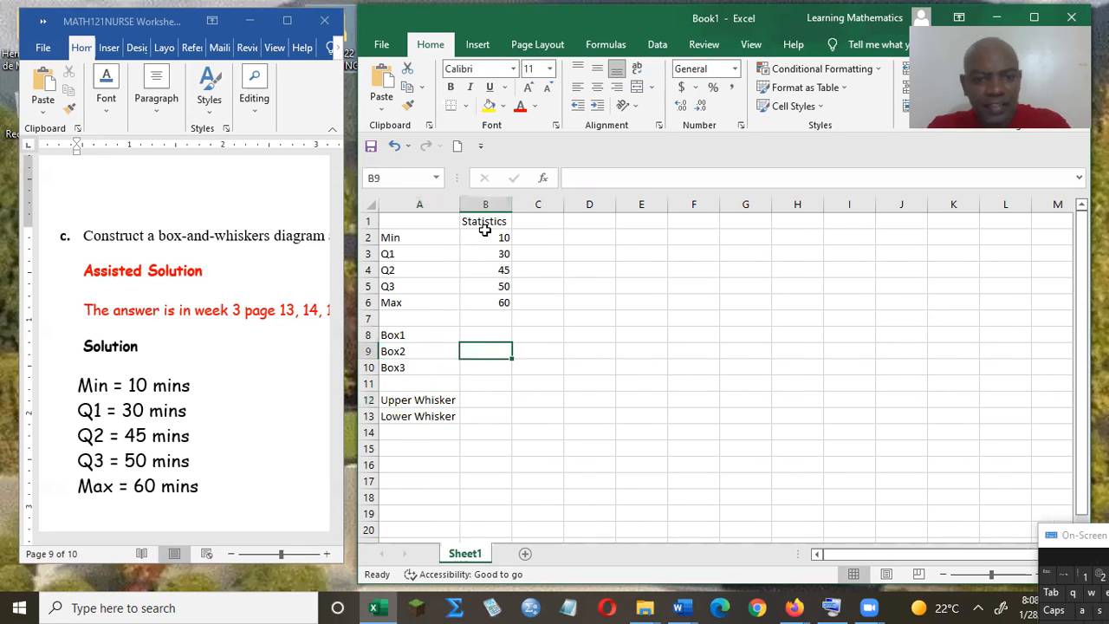
click(491, 334)
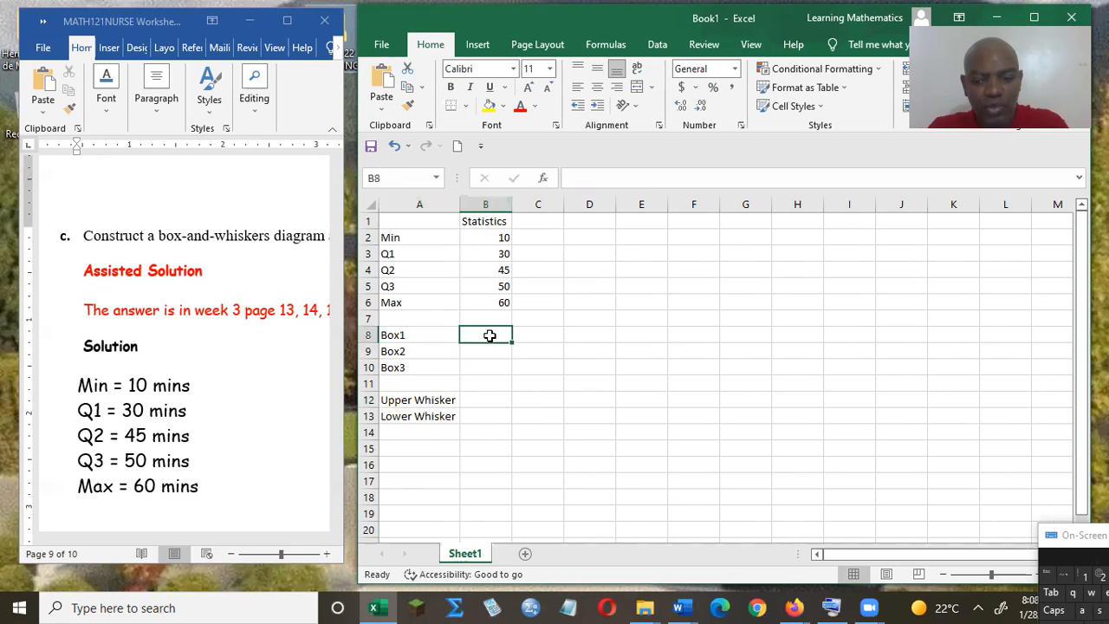
text(=)
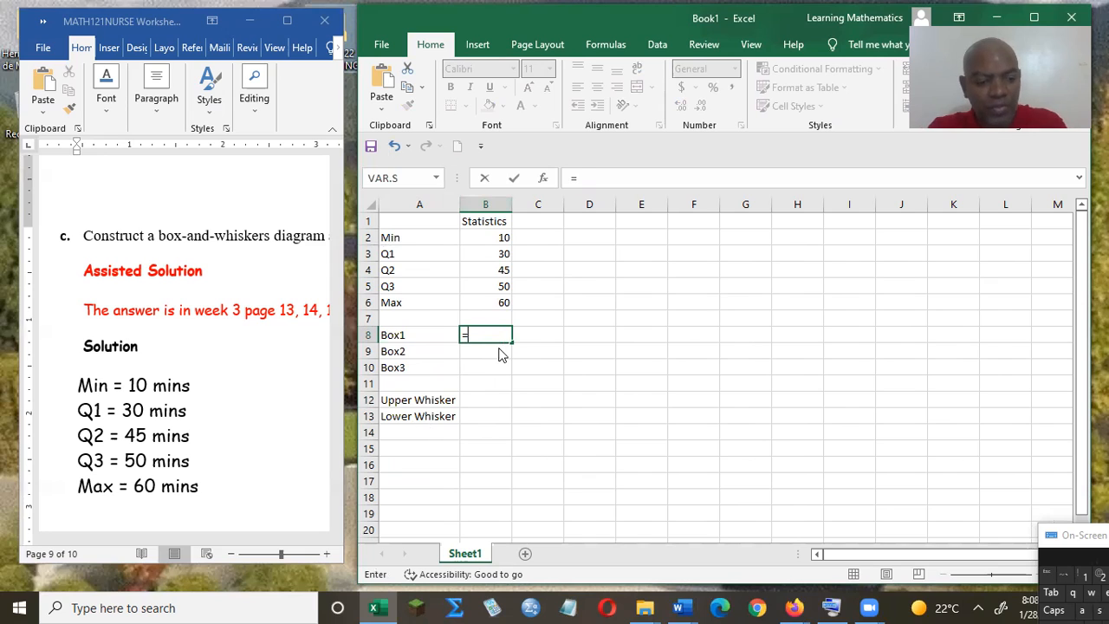
text(b3)
key(Return)
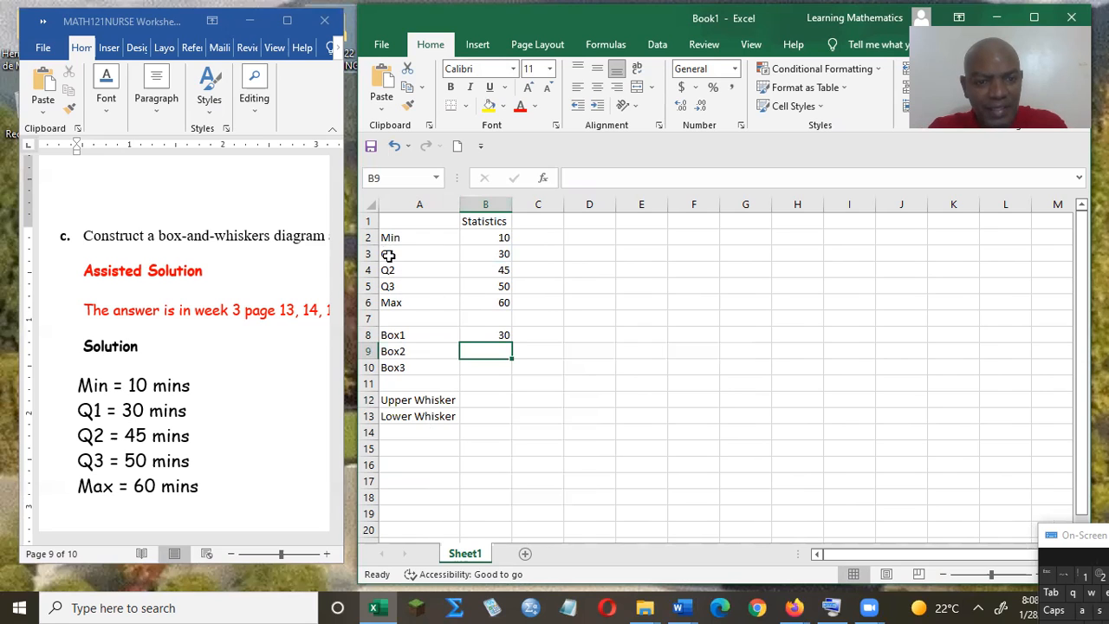
Step: Enter the formula =B4-B3 in B9 so that Box2 takes Q2 minus Q1
text(=)
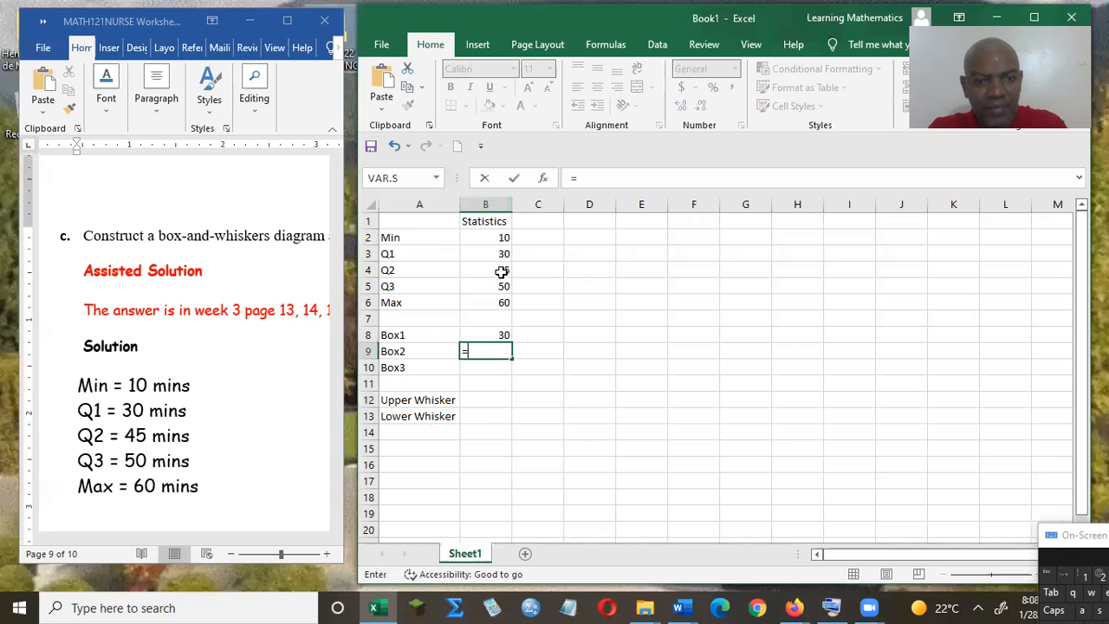
text(b4)
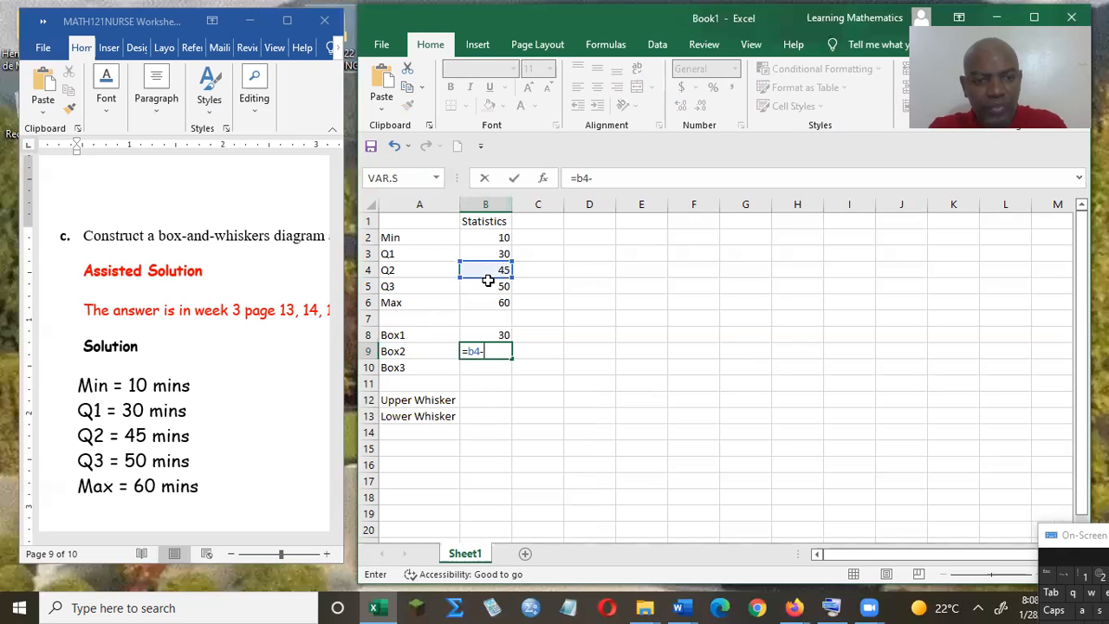
text(-b3)
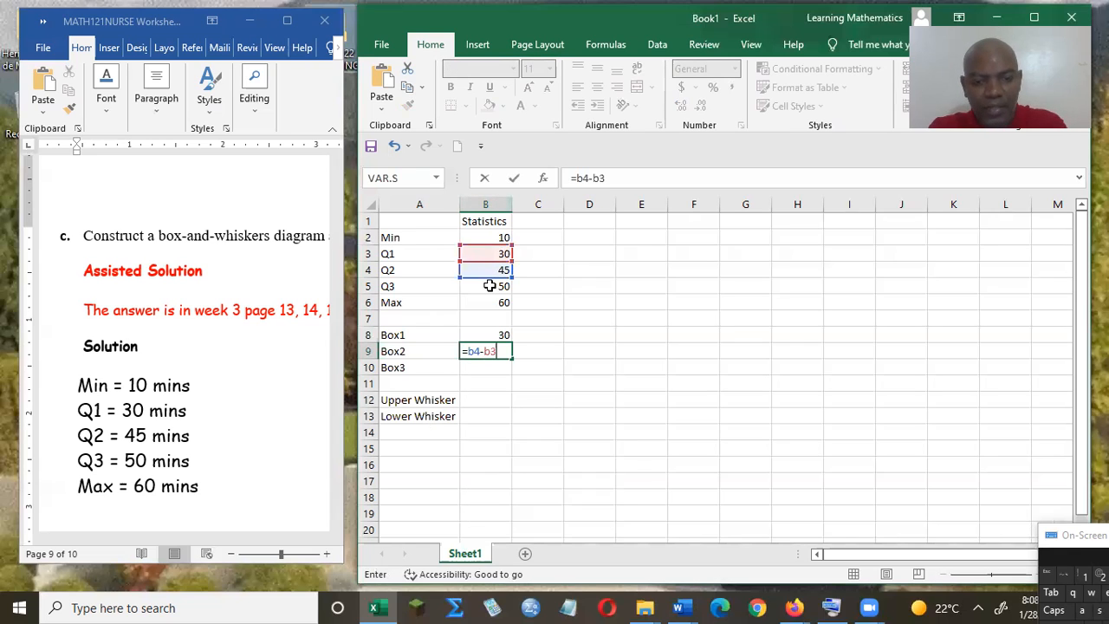
key(Return)
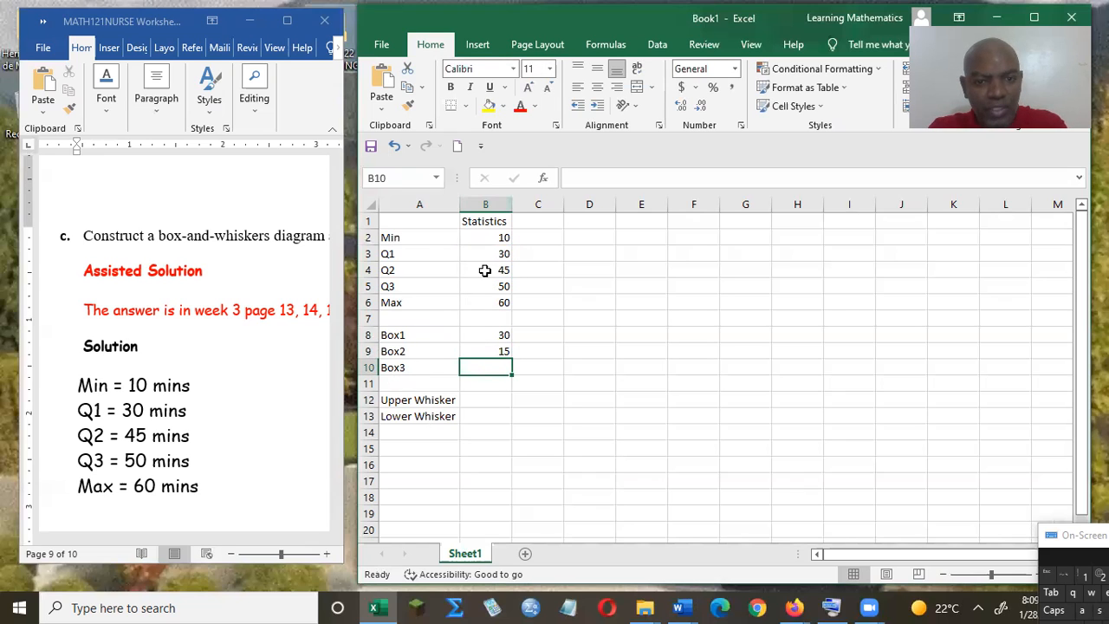
Step: Enter the formula =B5-B4 in B10 so that Box3 takes Q3 minus Q2
text(=)
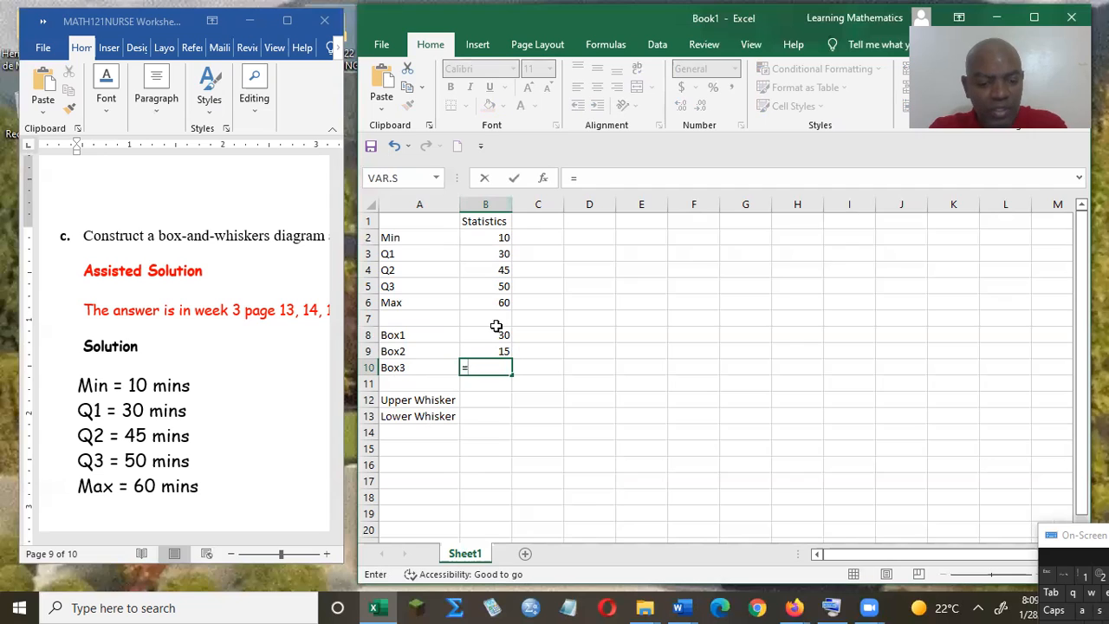
text(b)
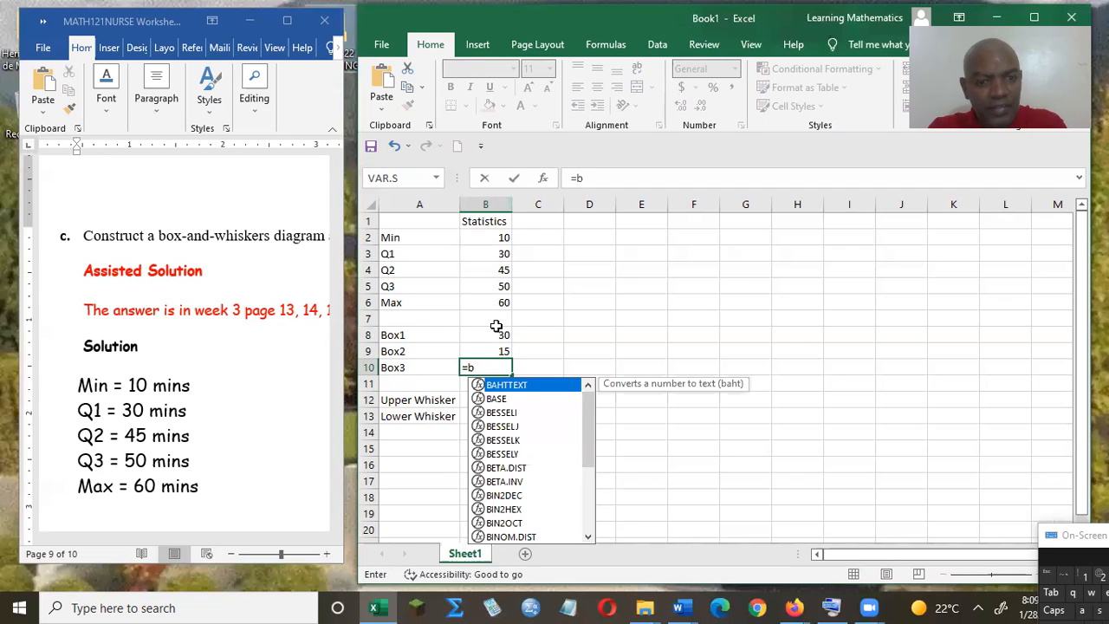
text(5)
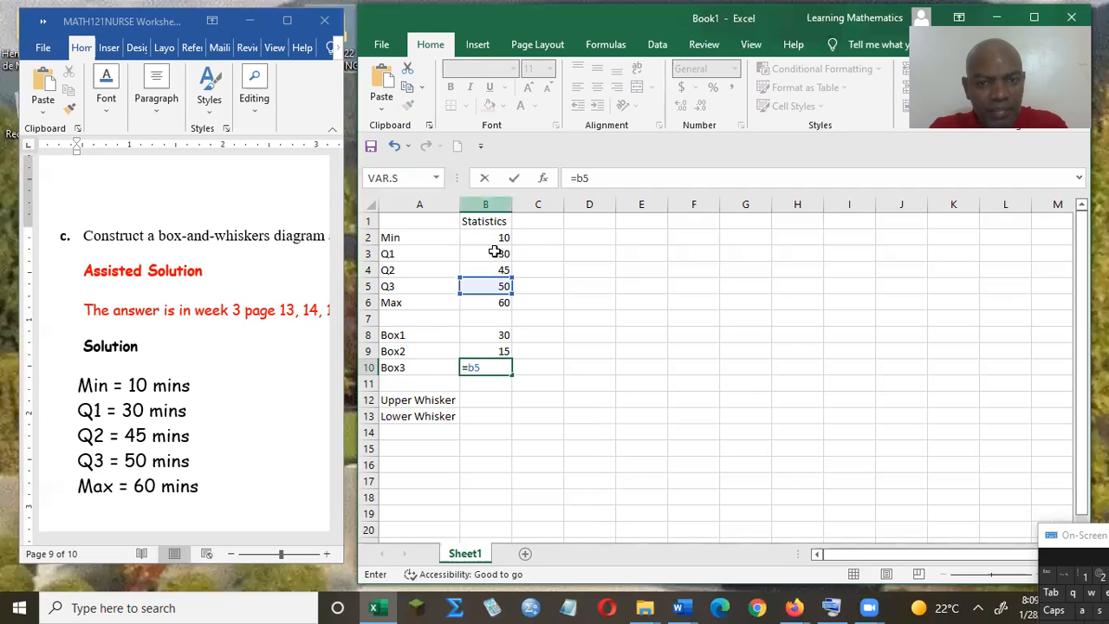
text(=)
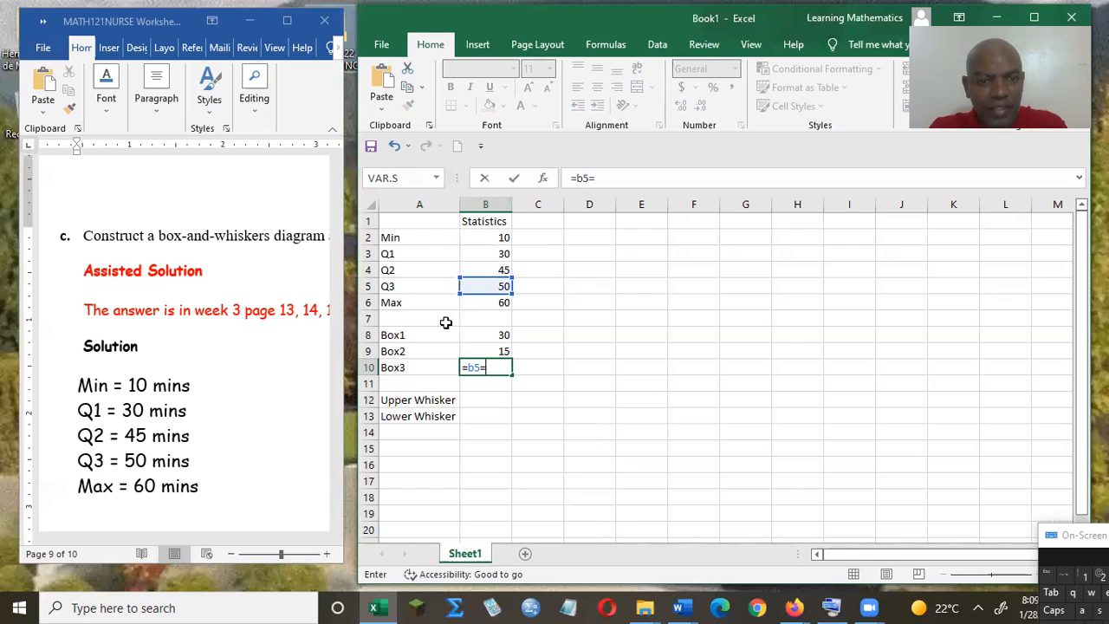
text(b)
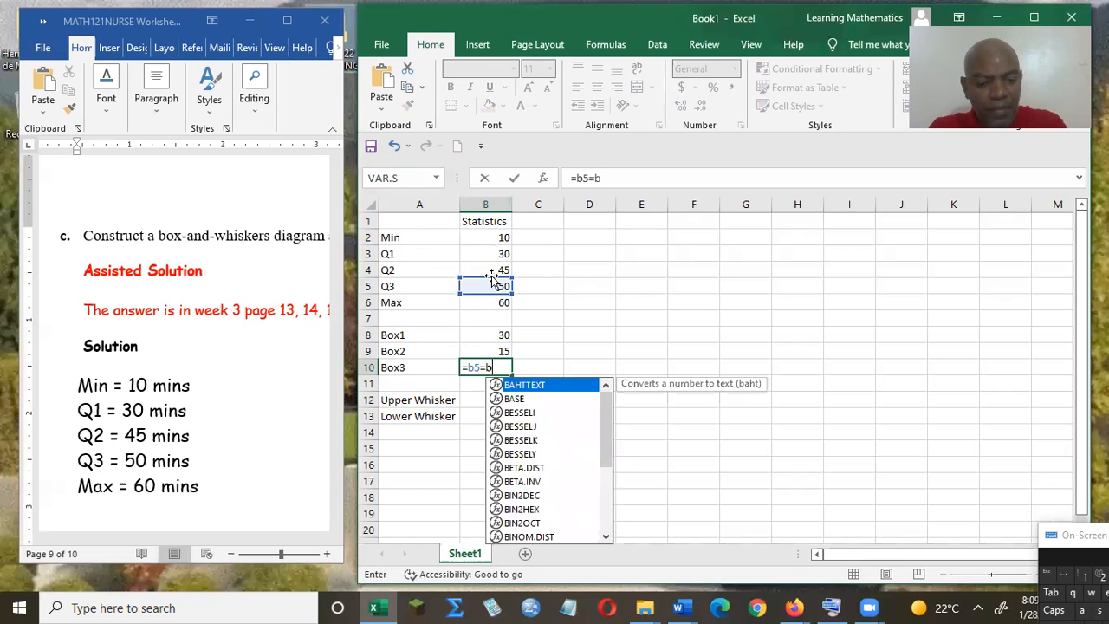
text(4)
key(Return)
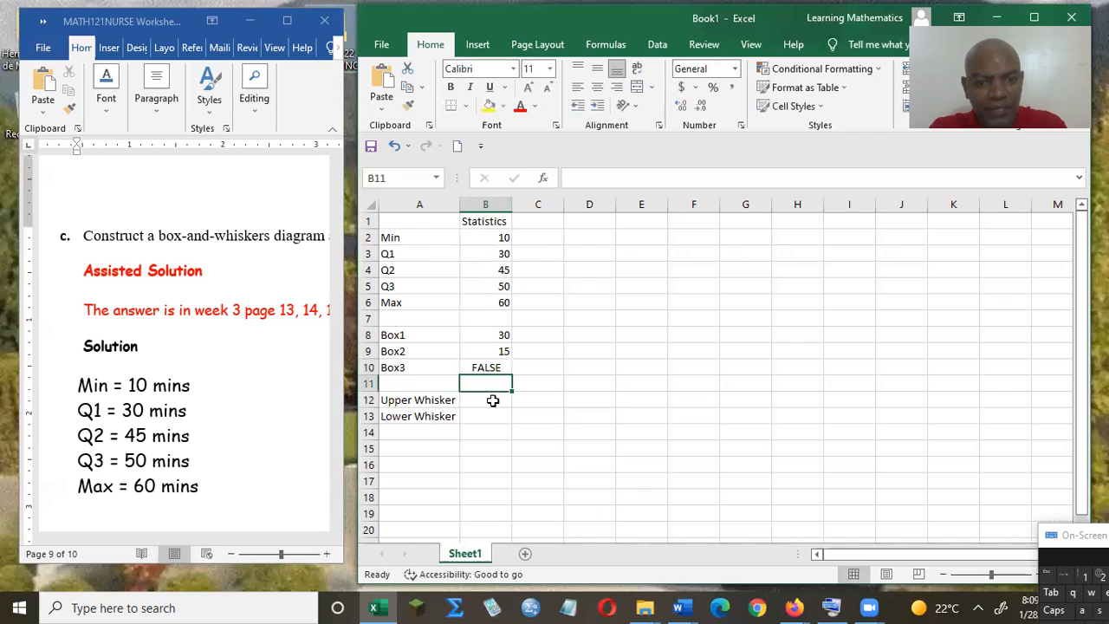
click(490, 365)
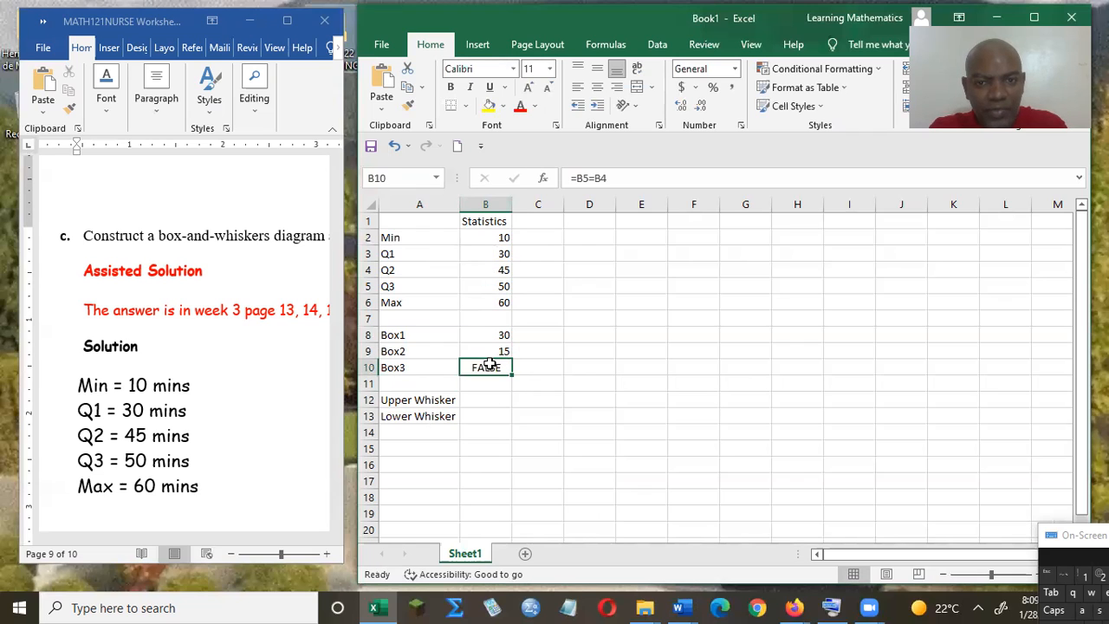
click(594, 178)
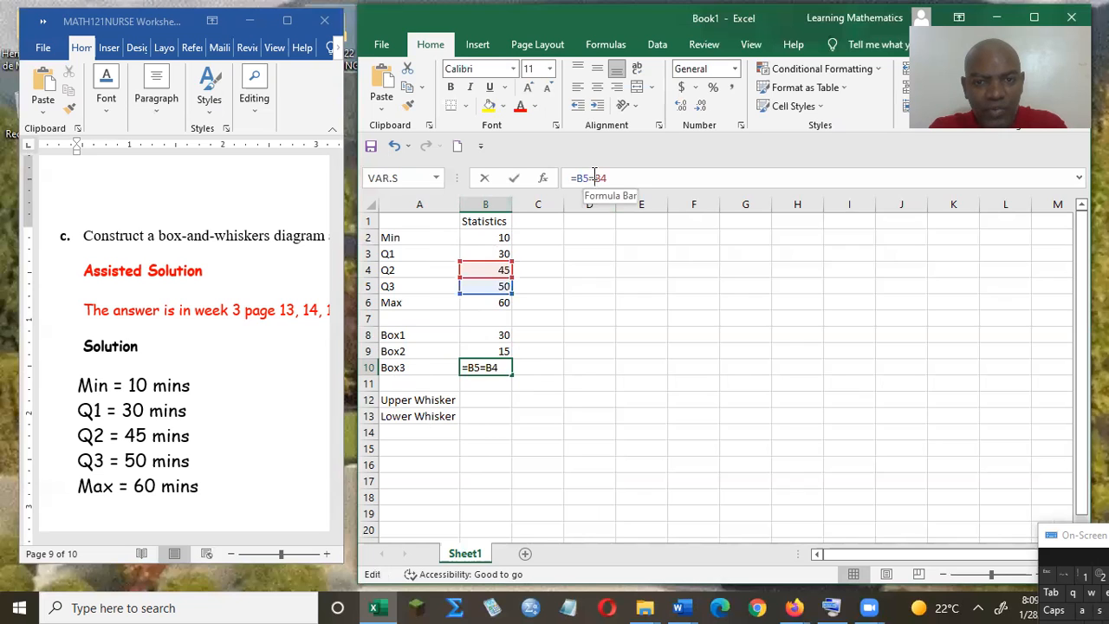
key(BackSpace)
text(-)
key(Return)
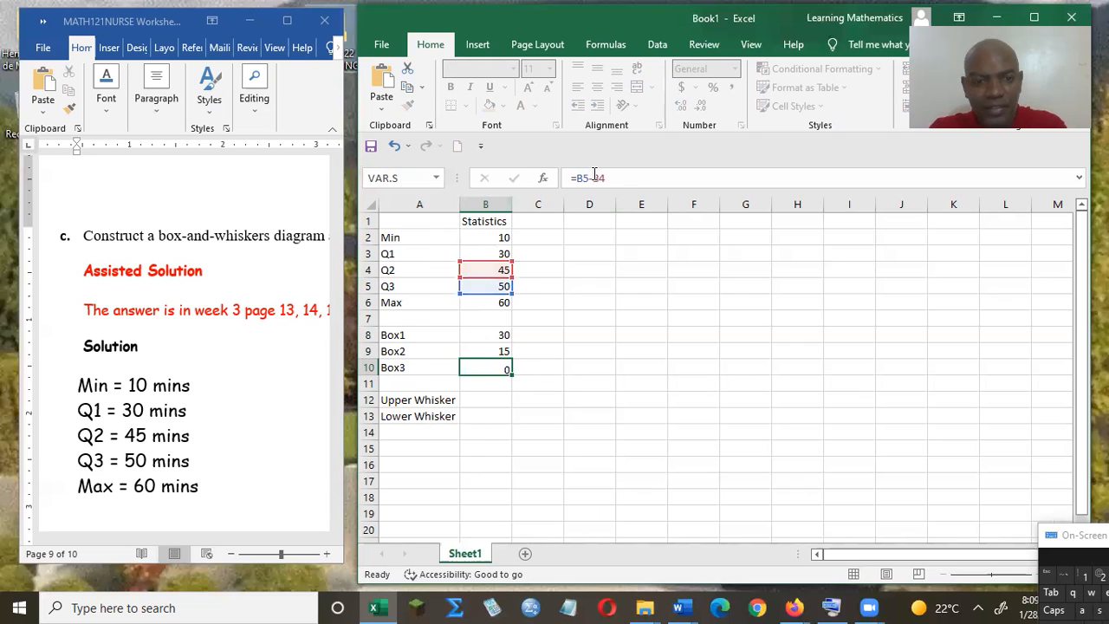
Step: Enter the formula =B6-B5 in B12 so that the Upper Whisker takes Max minus Q3
click(478, 399)
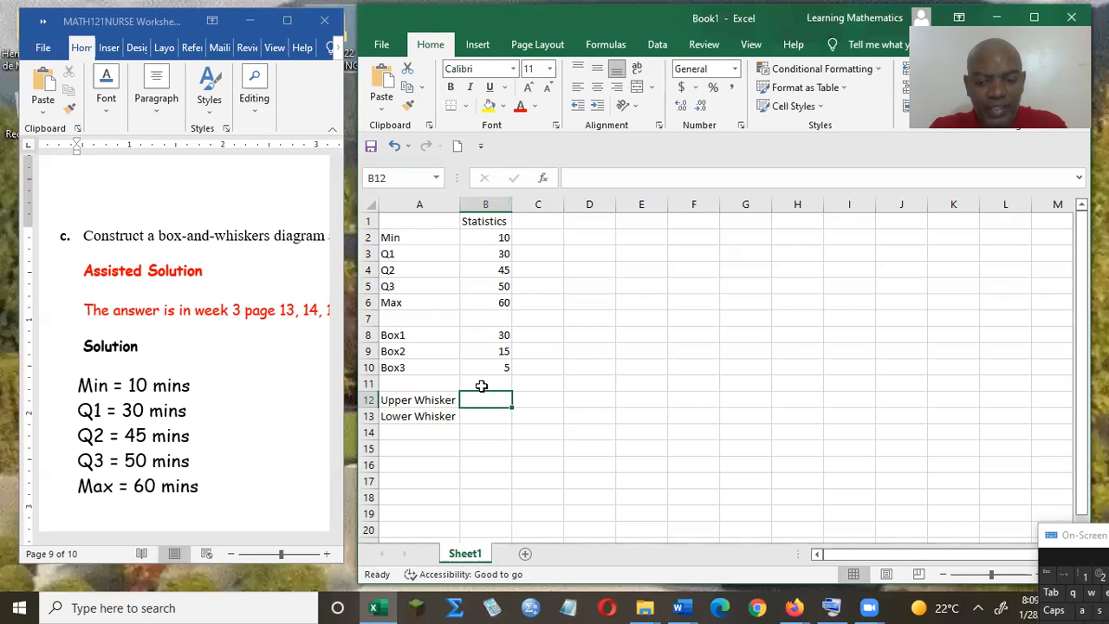
text(=)
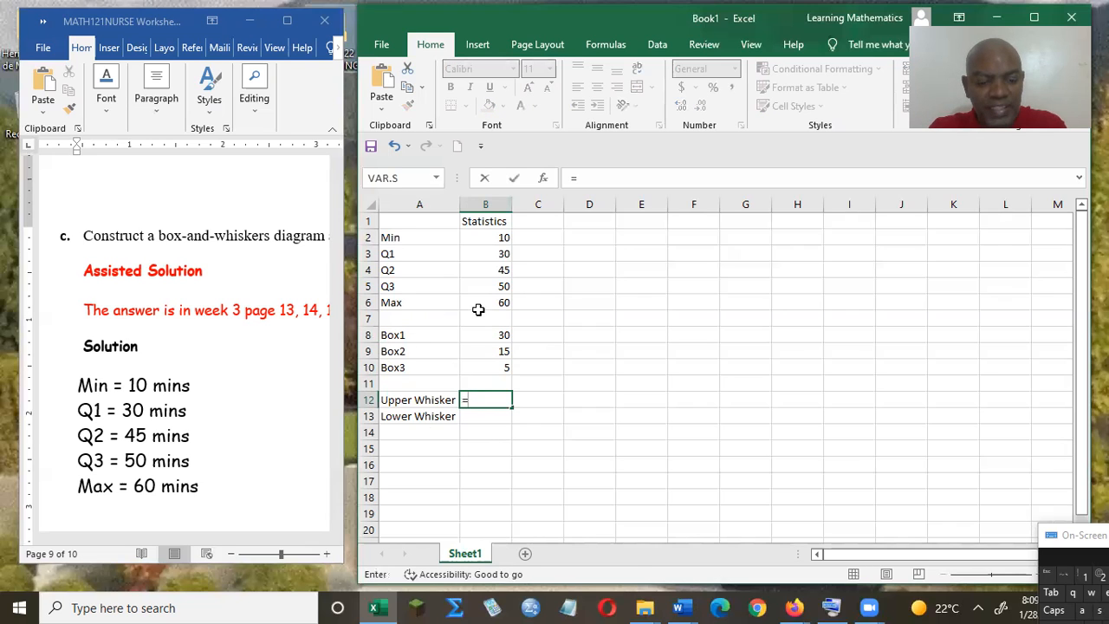
text(b6-)
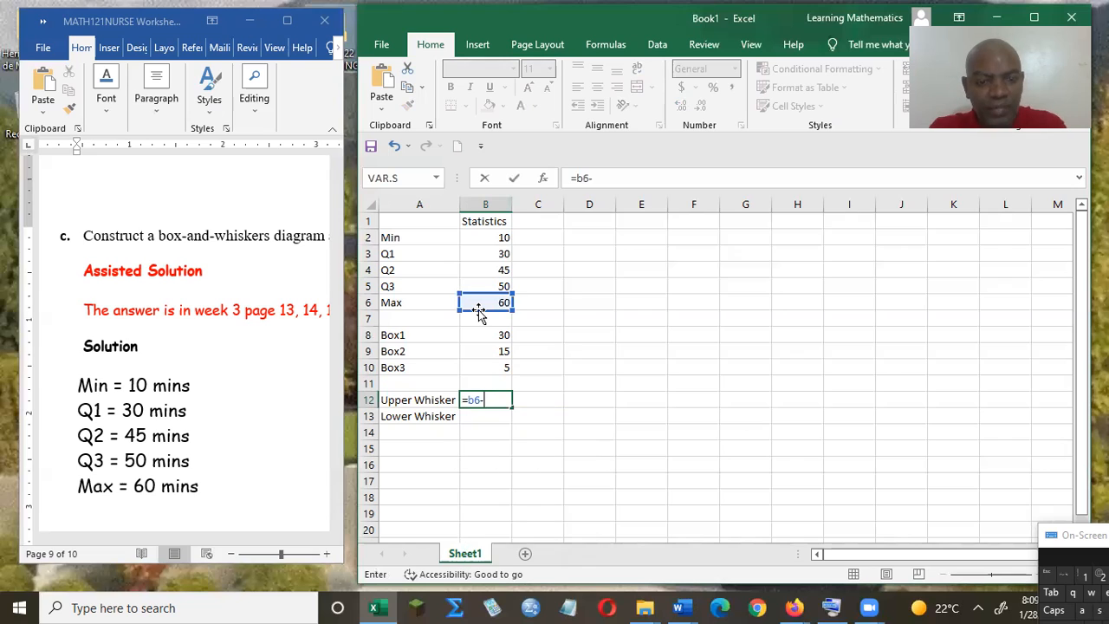
text(b5)
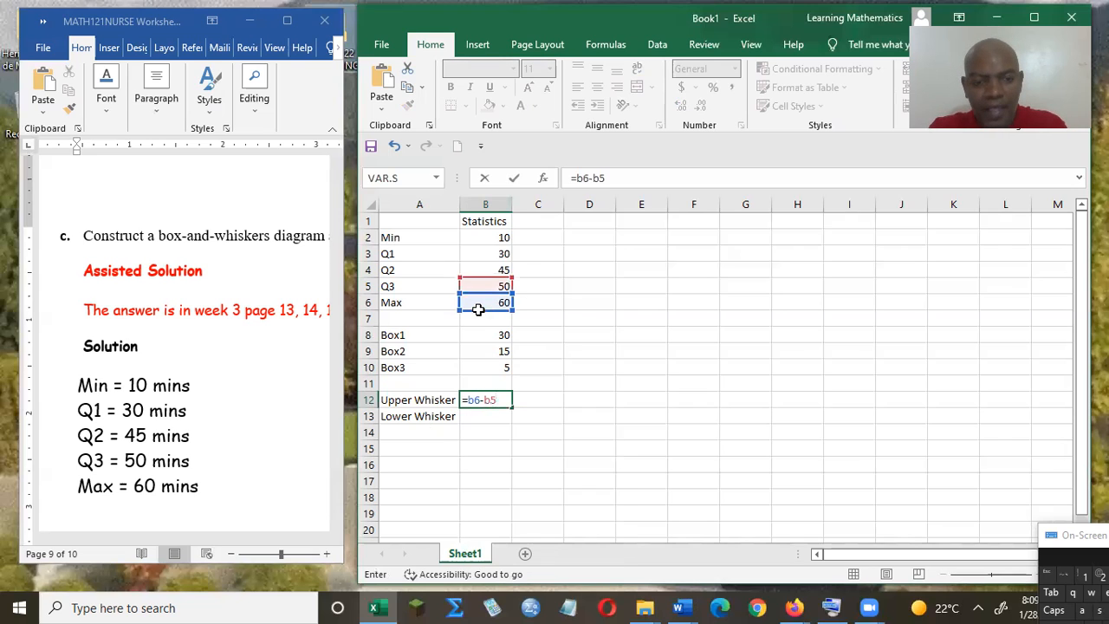
key(Return)
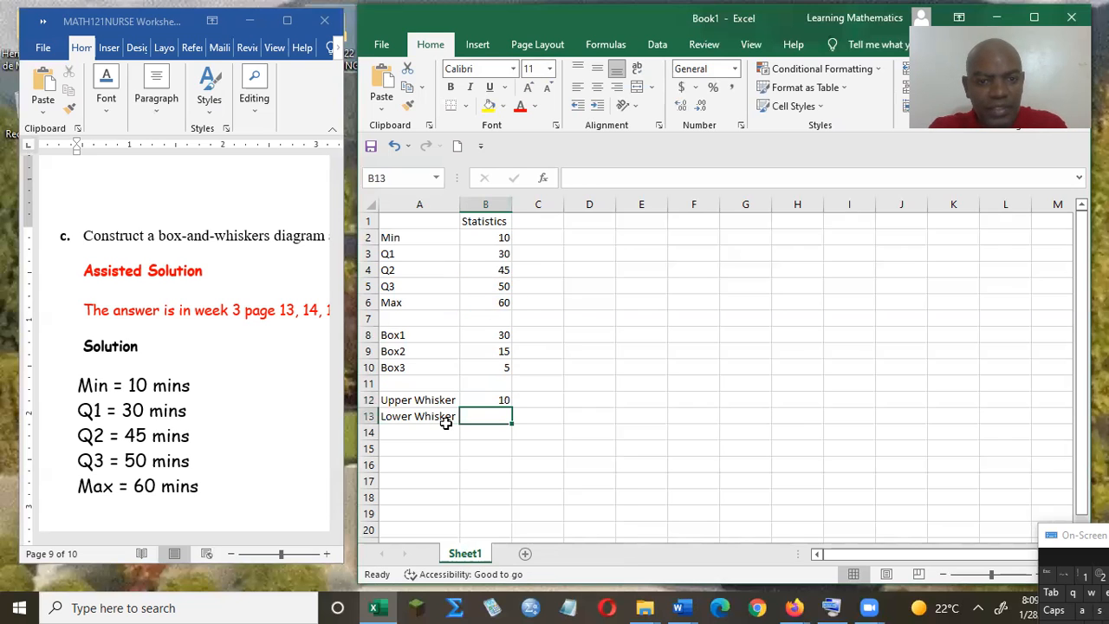
Step: Enter the formula =B3-B2 in B13 so that the Lower Whisker takes Q1 minus Min
text(=)
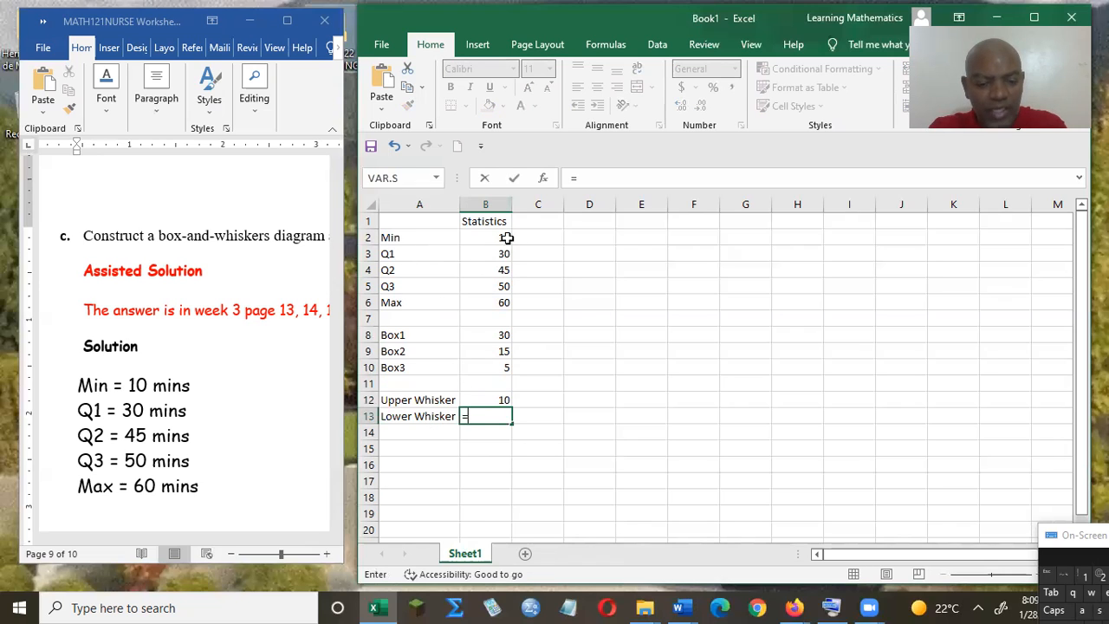
text(b)
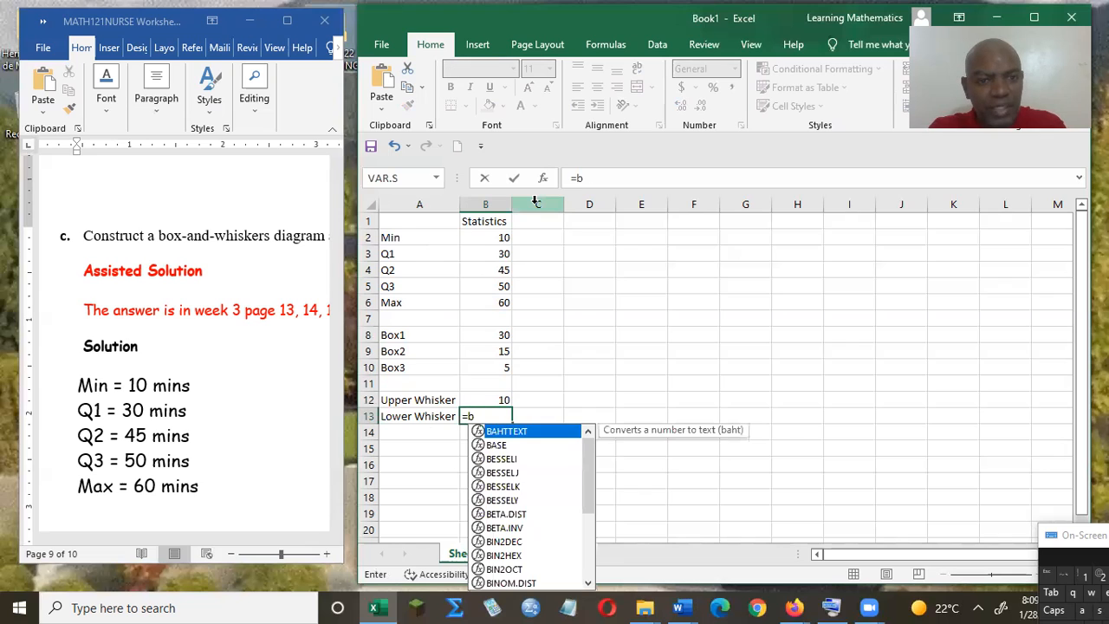
text(3-)
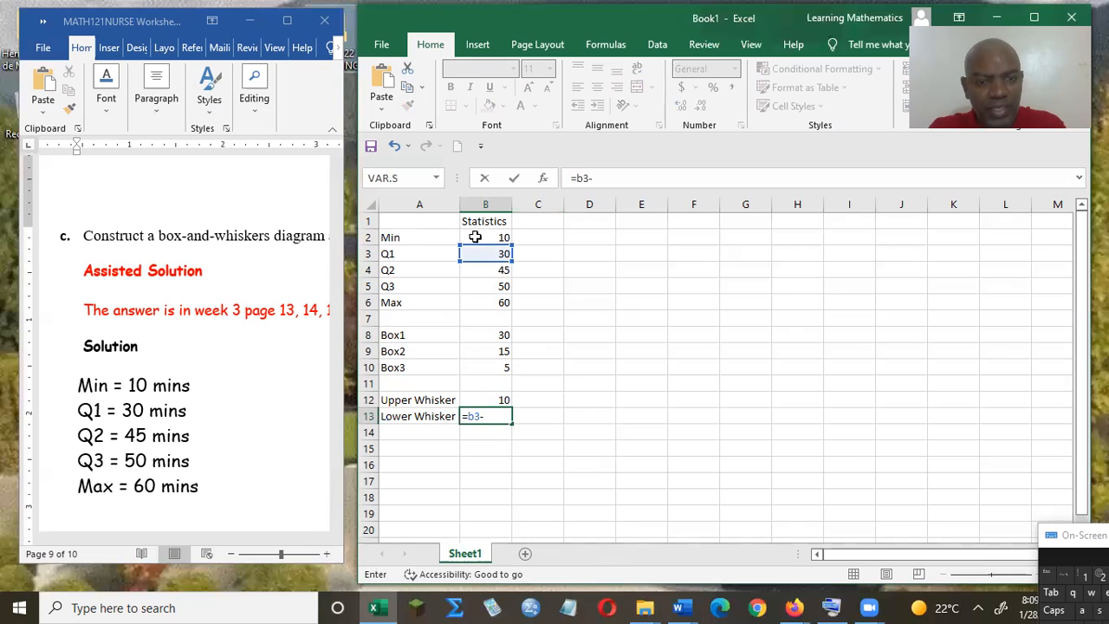
text(b2)
key(Return)
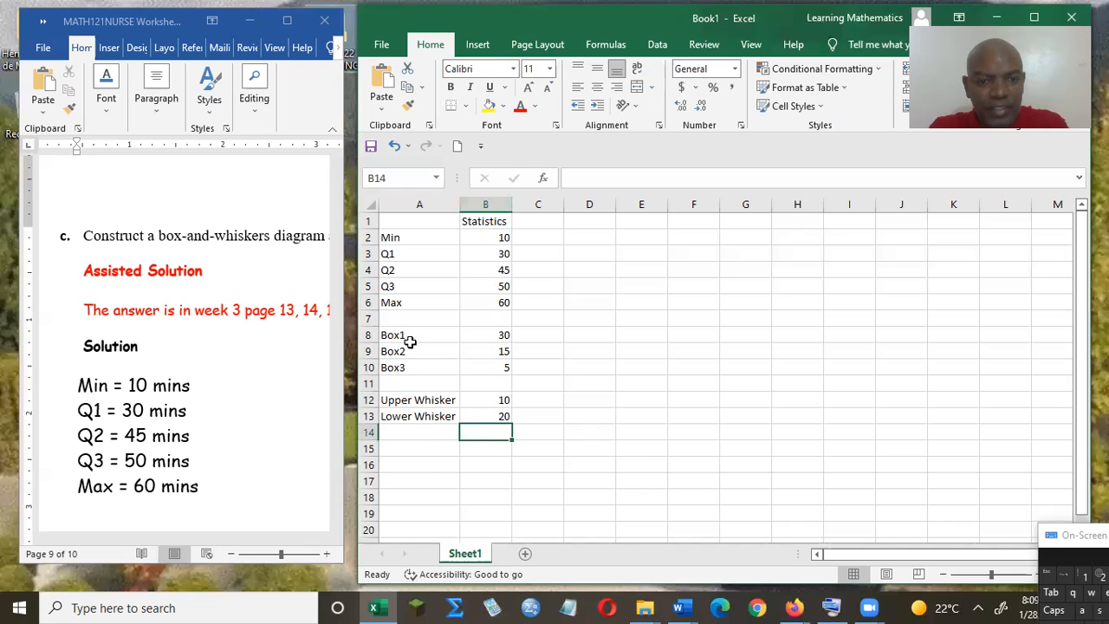
Step: Maximize the workbook window to fill the screen
double_click(654, 28)
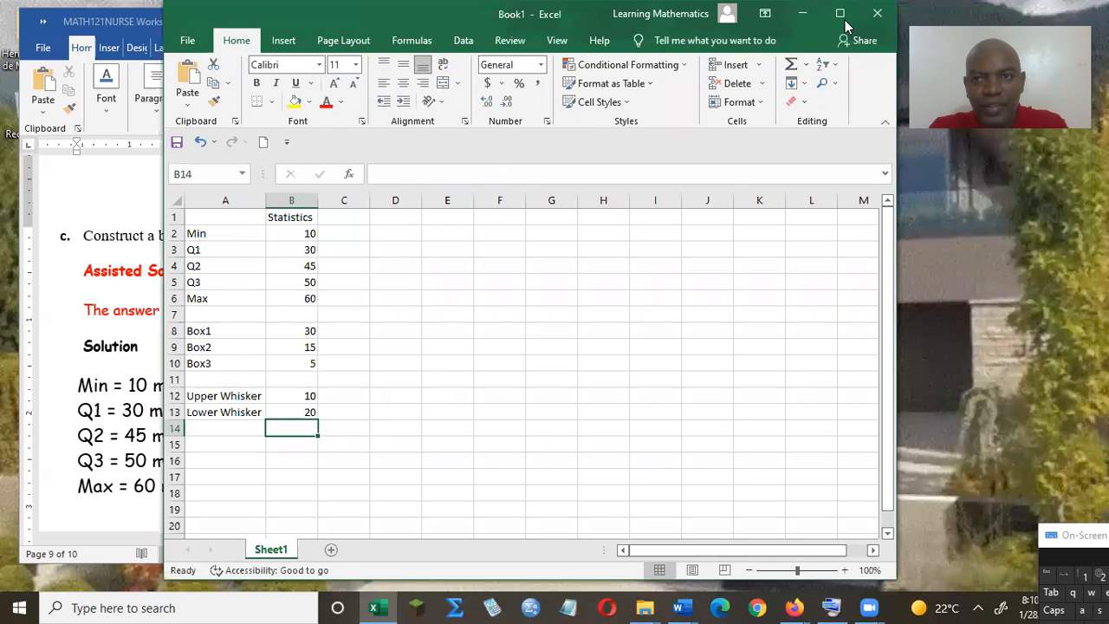
click(845, 20)
click(686, 36)
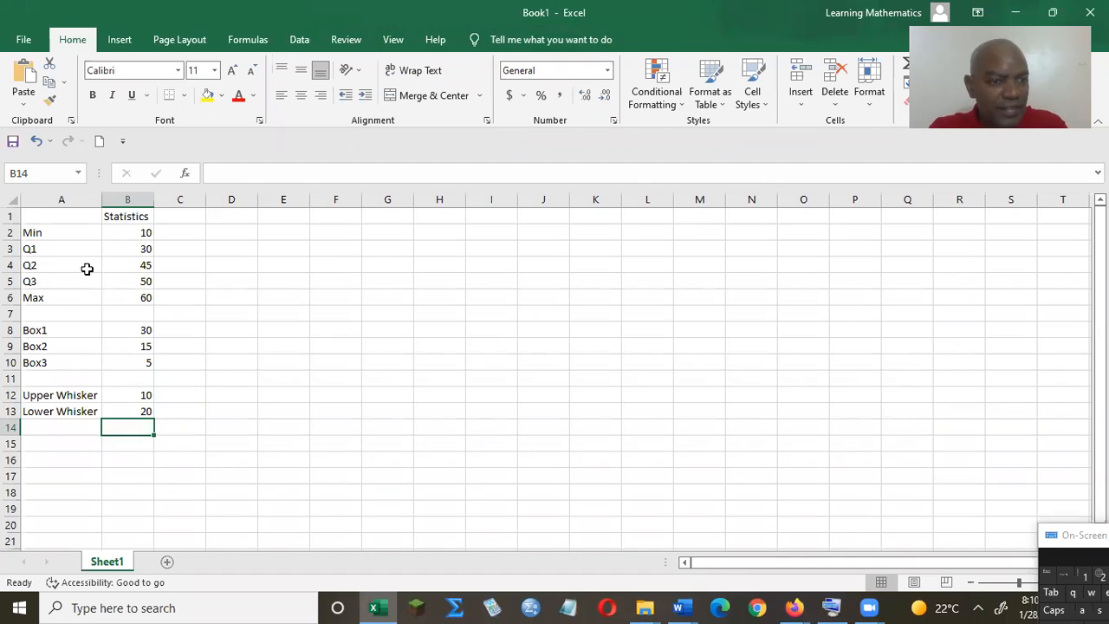
Step: Insert a 2-D stacked column chart from the header cells A1:B1 and the box data in A8:B10
click(55, 217)
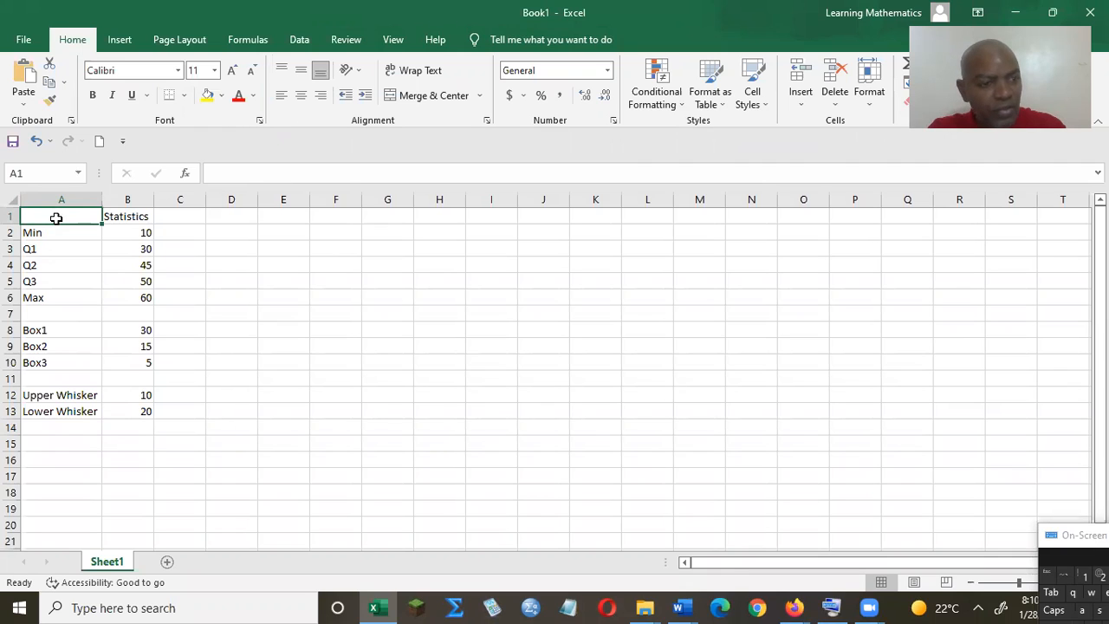
ctrl+click(55, 217)
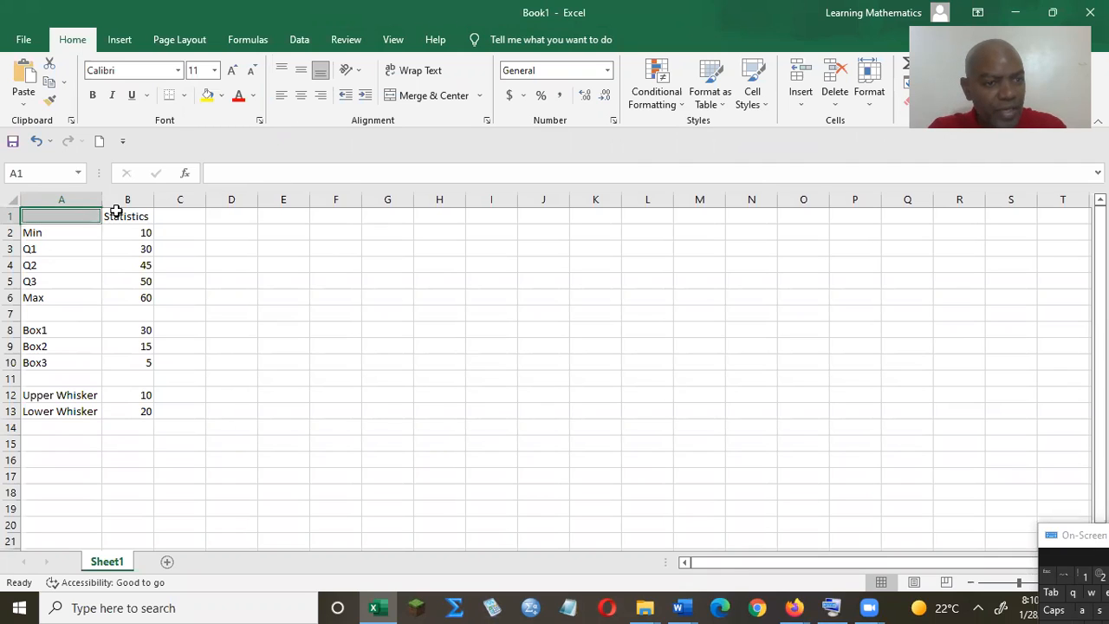
shift+click(116, 214)
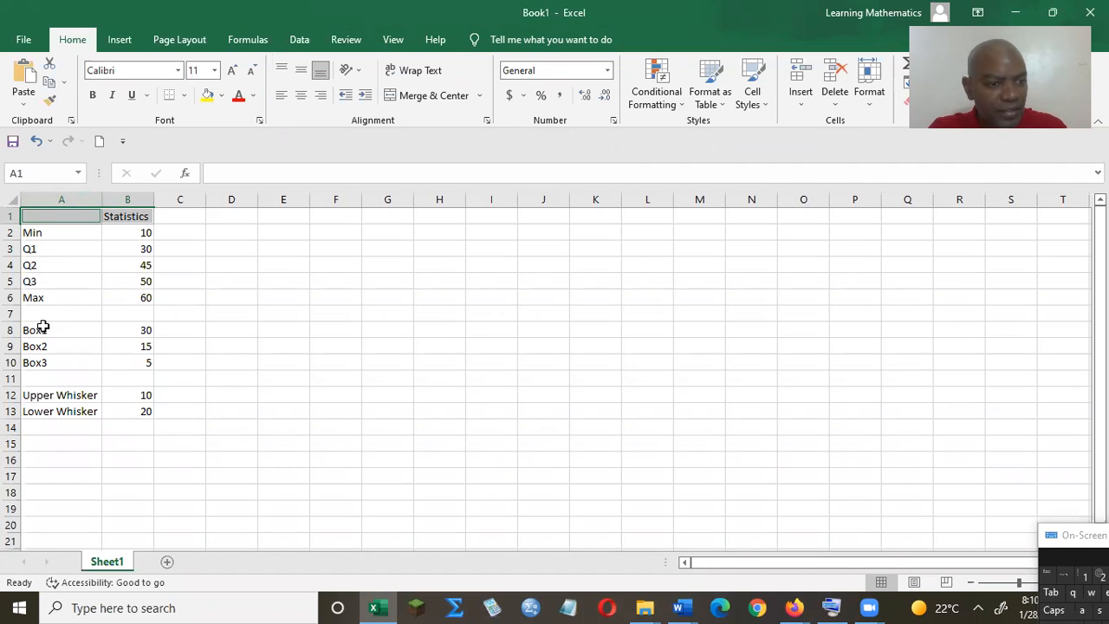
drag(86, 326, 134, 363)
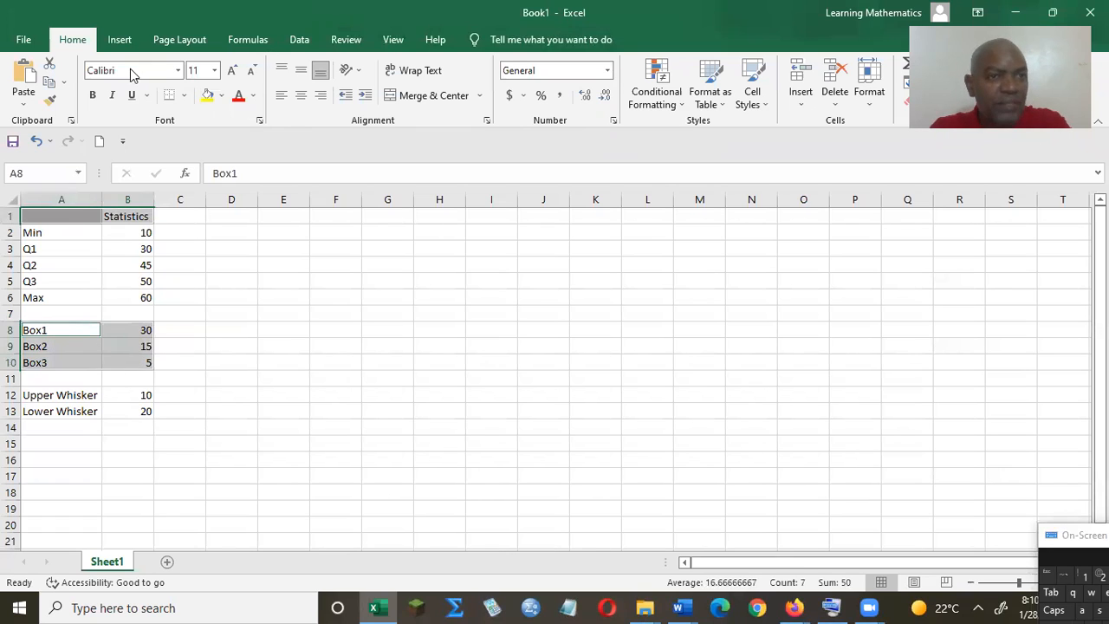
click(118, 43)
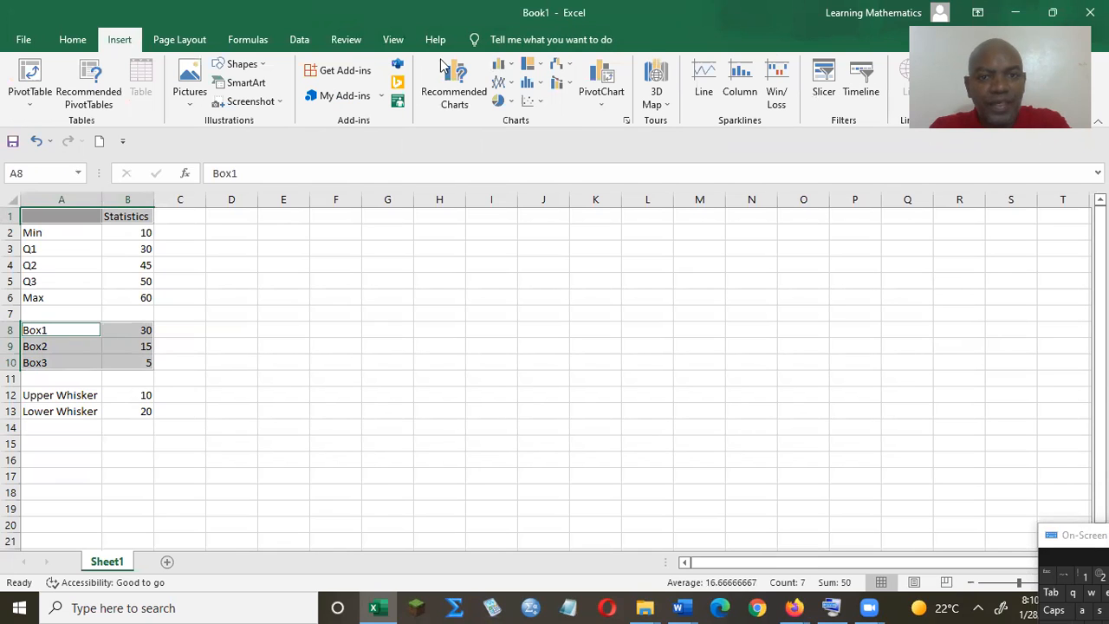
click(502, 66)
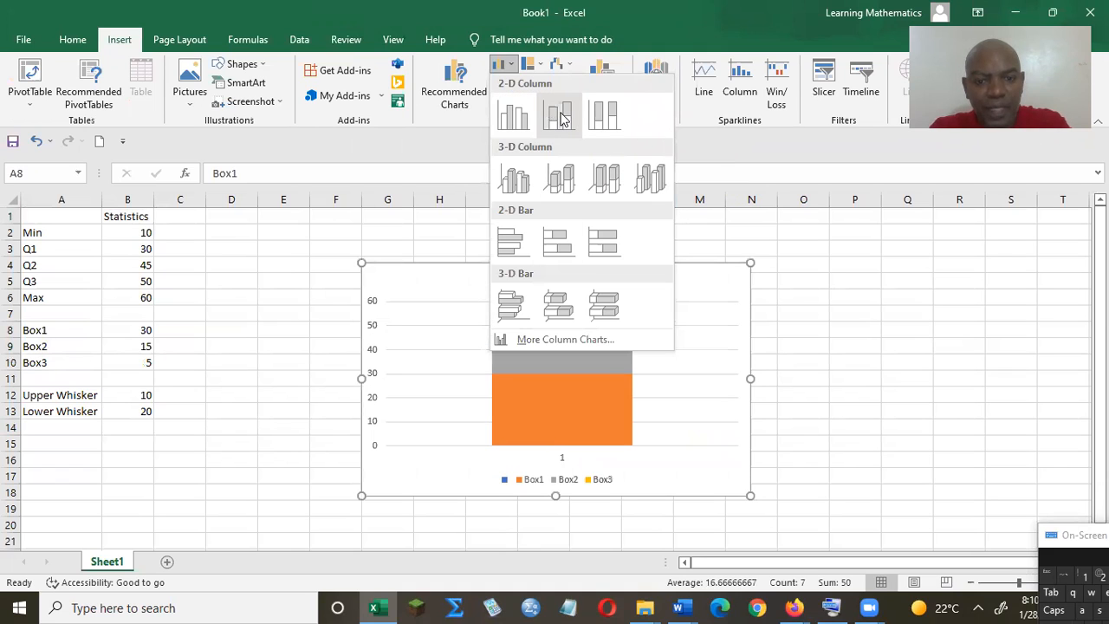
click(560, 115)
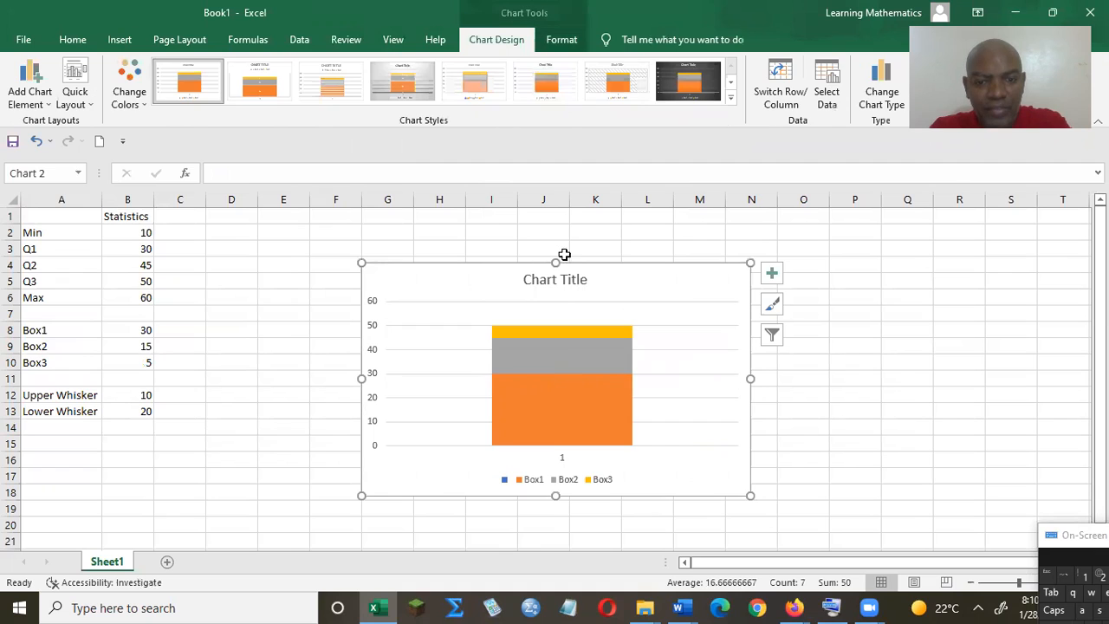
Step: Delete the chart title and switch the chart's rows and columns twice, stacking Box1, Box2 and Box3 over the Statistics category
click(573, 279)
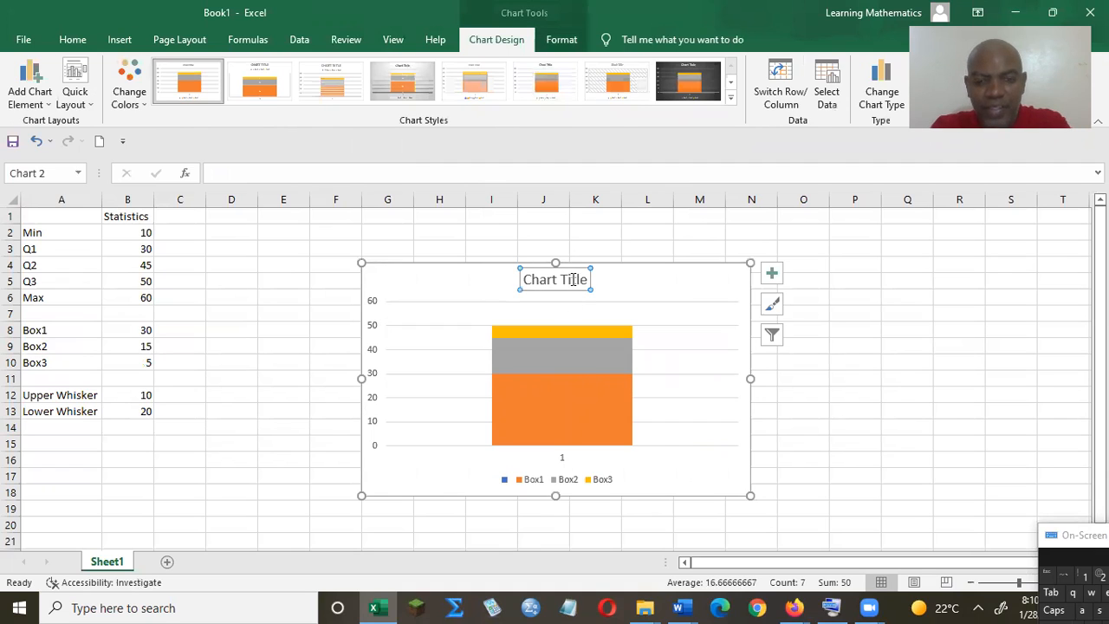
key(Delete)
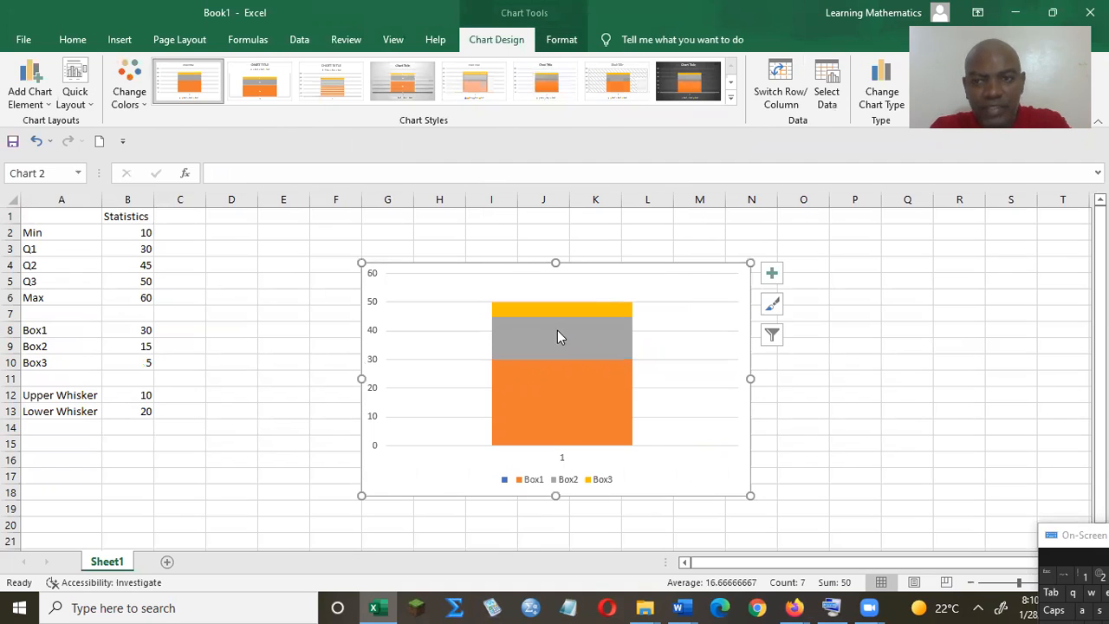
click(780, 77)
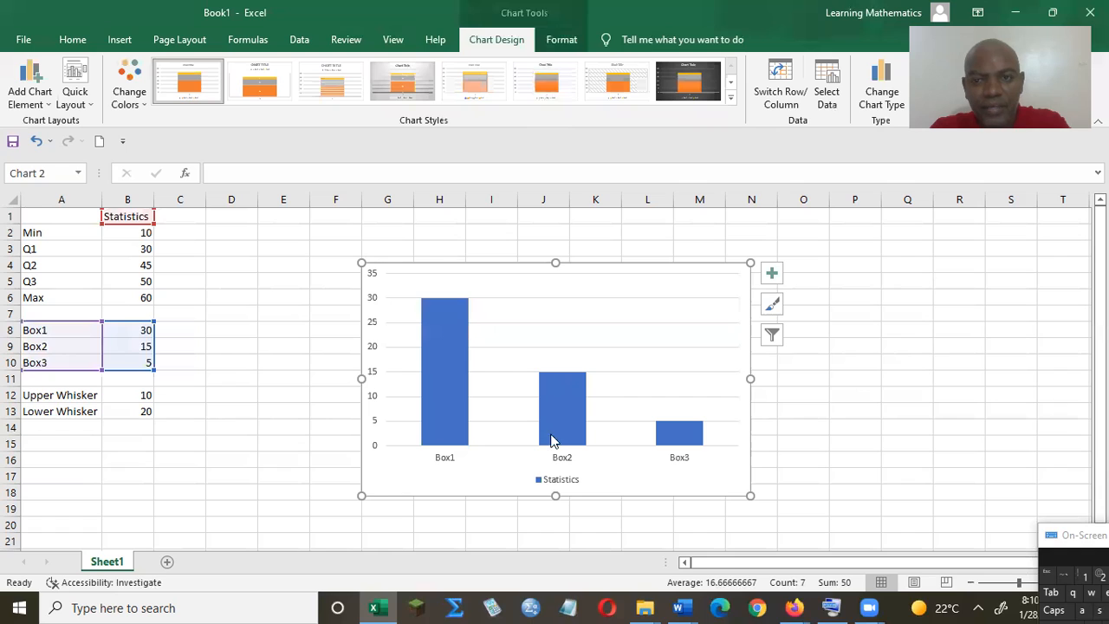
click(778, 91)
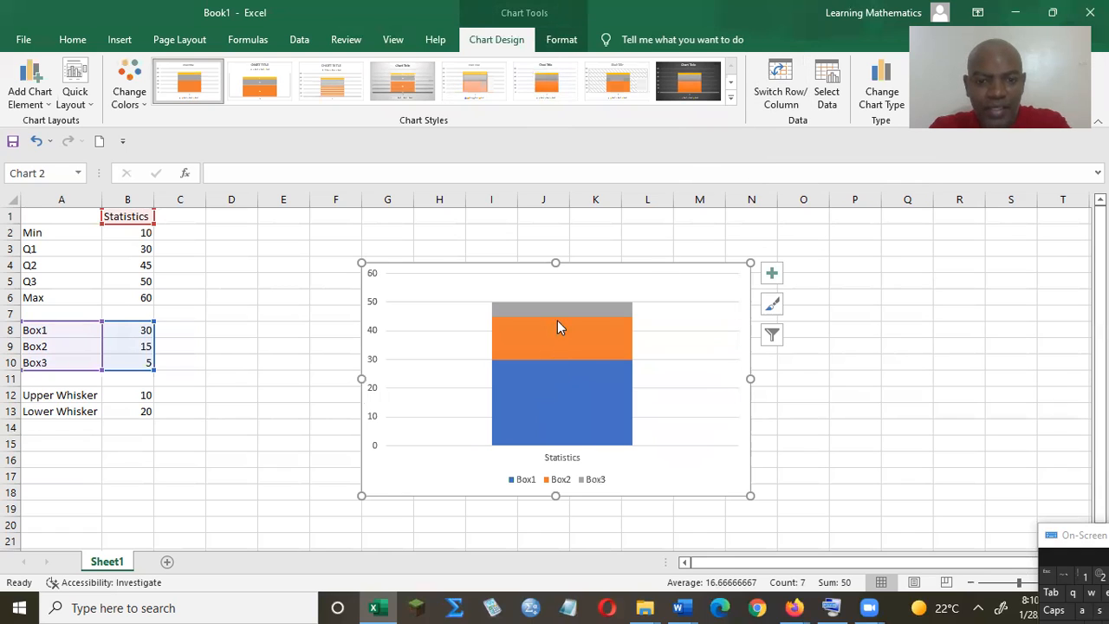
Step: Delete the chart's legend and its horizontal axis with the Statistics category label
click(559, 484)
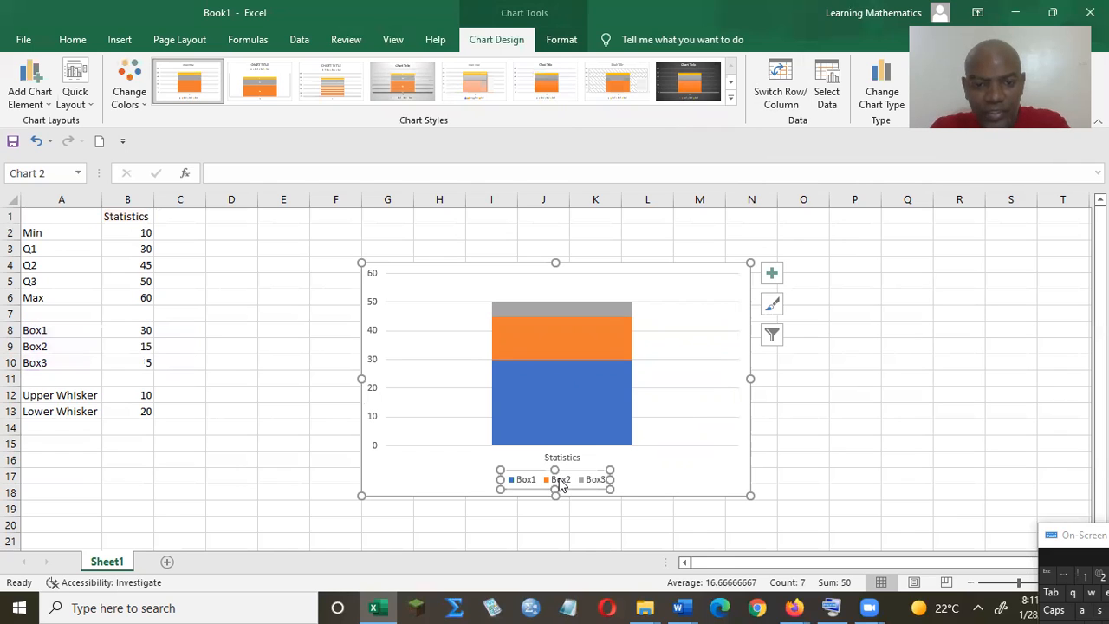
key(Delete)
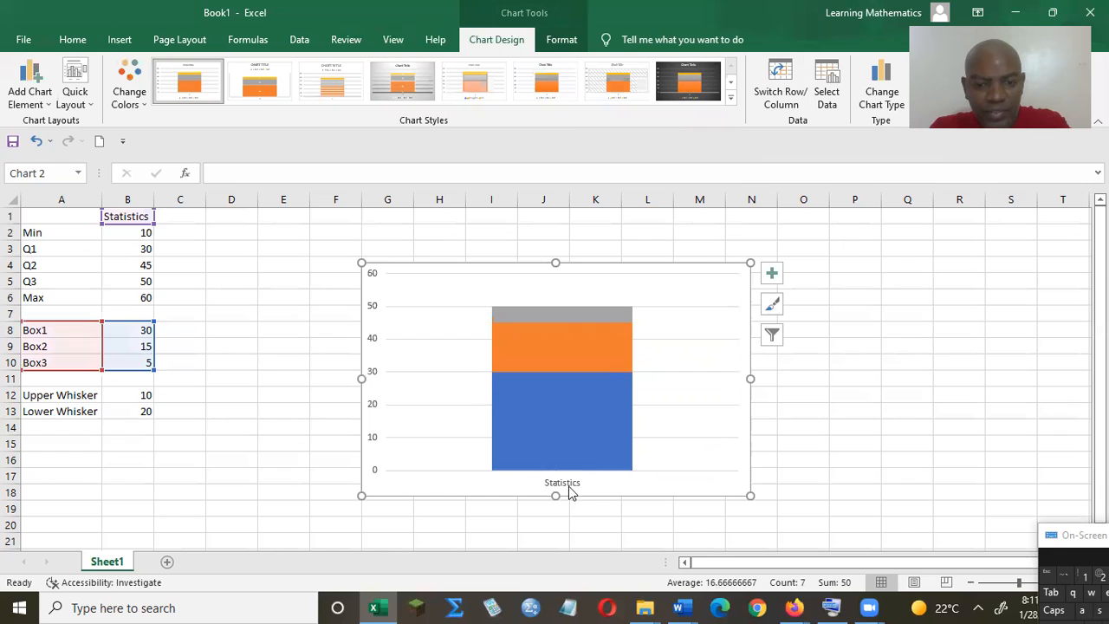
click(570, 492)
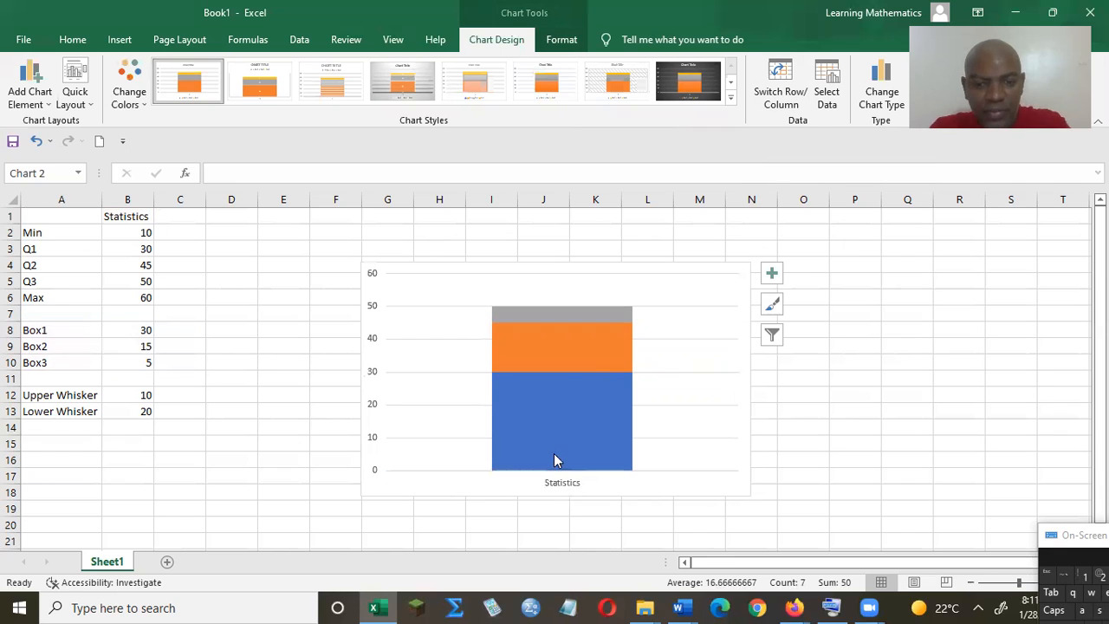
key(Delete)
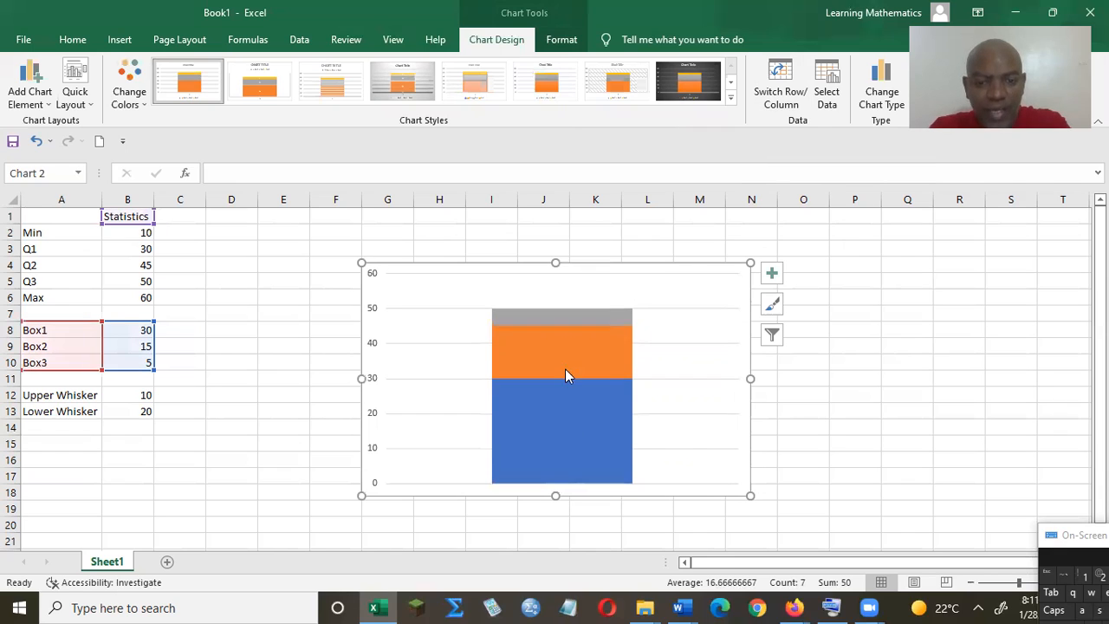
Step: Set the fill of the Box1 series, the lowest block of the stacked column, to No fill
click(557, 413)
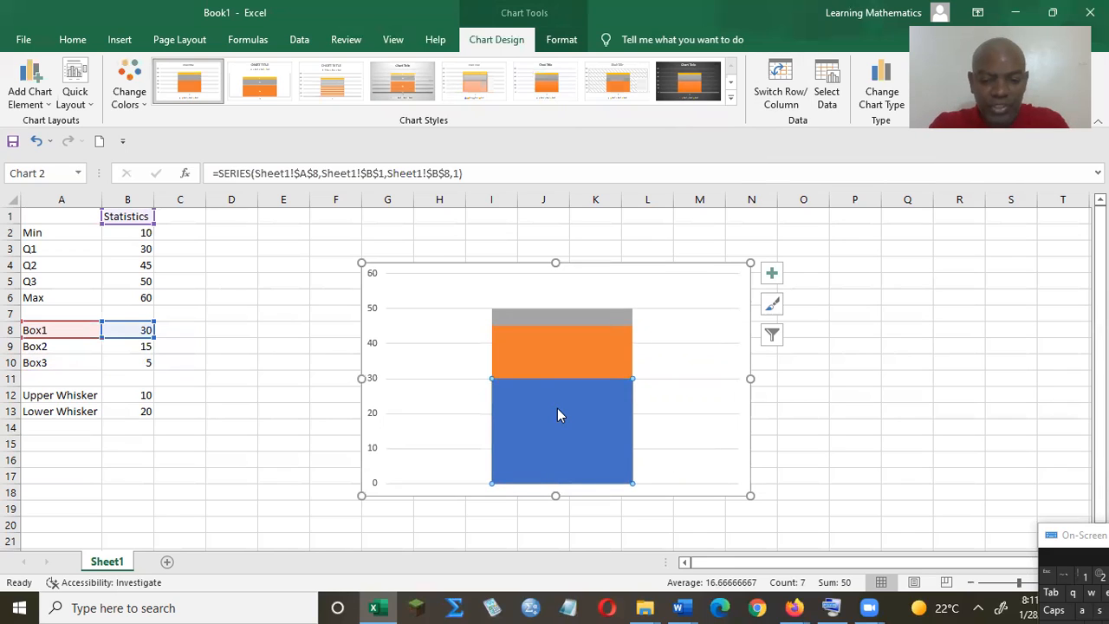
key(shift+F10)
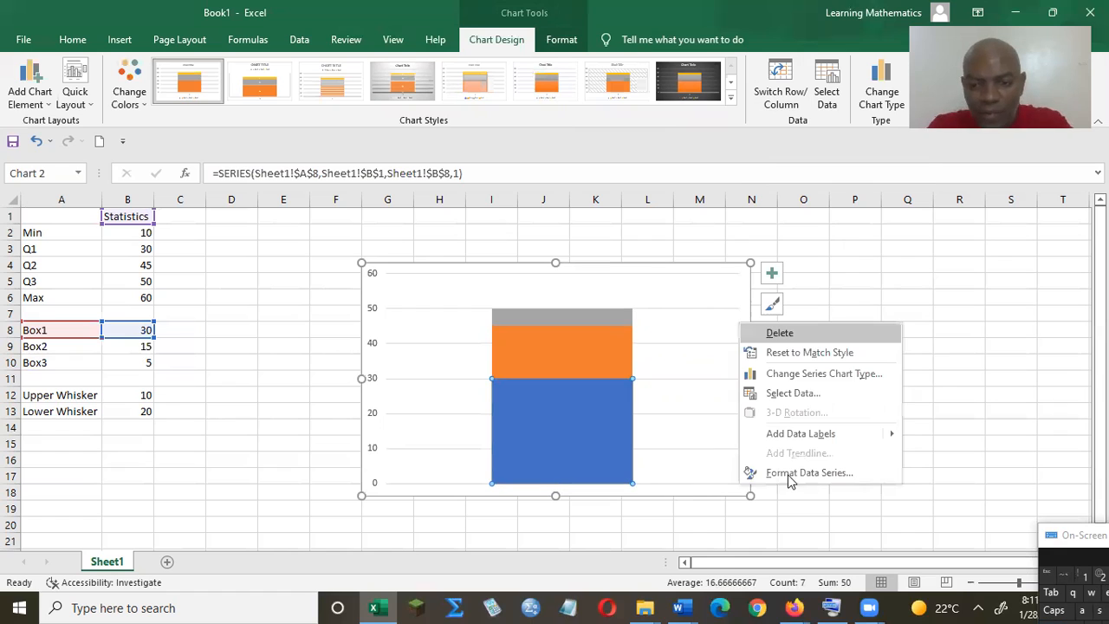
click(795, 475)
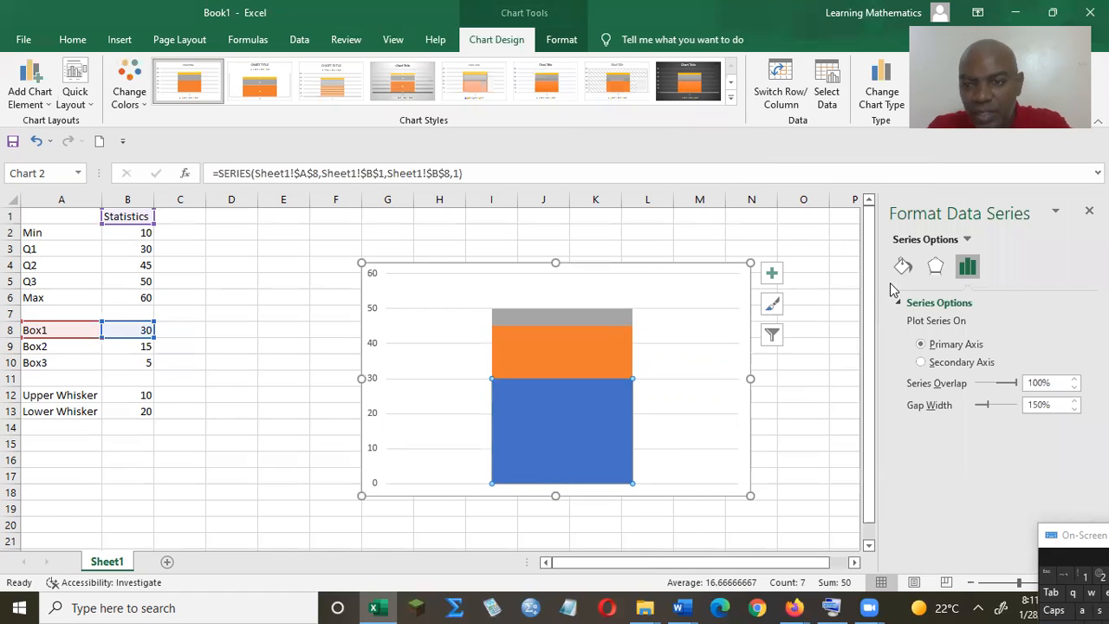
click(902, 267)
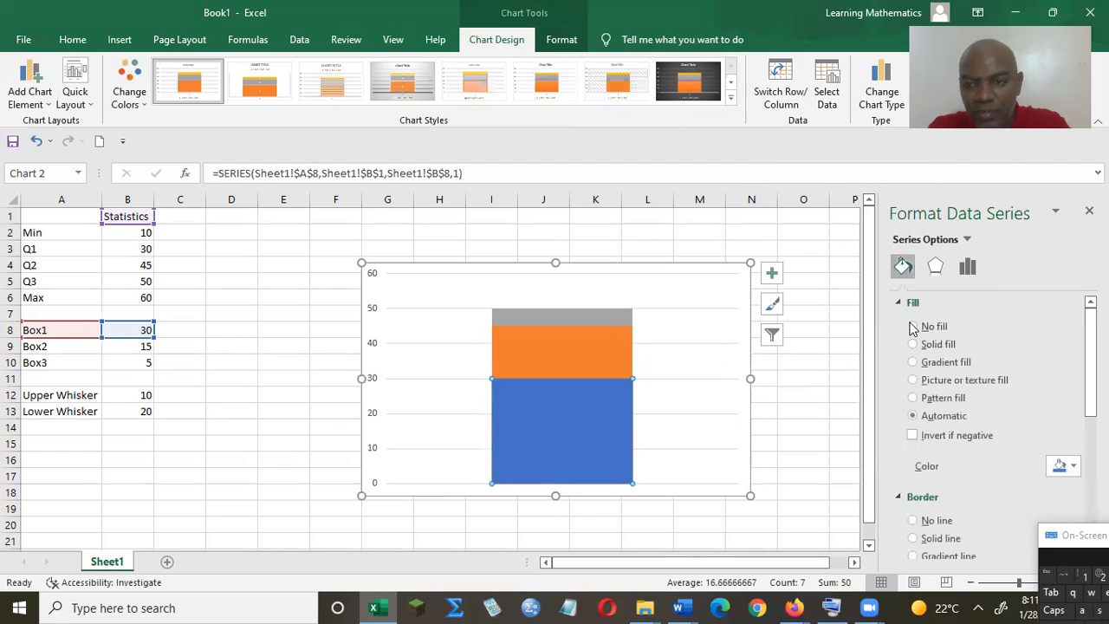
click(918, 329)
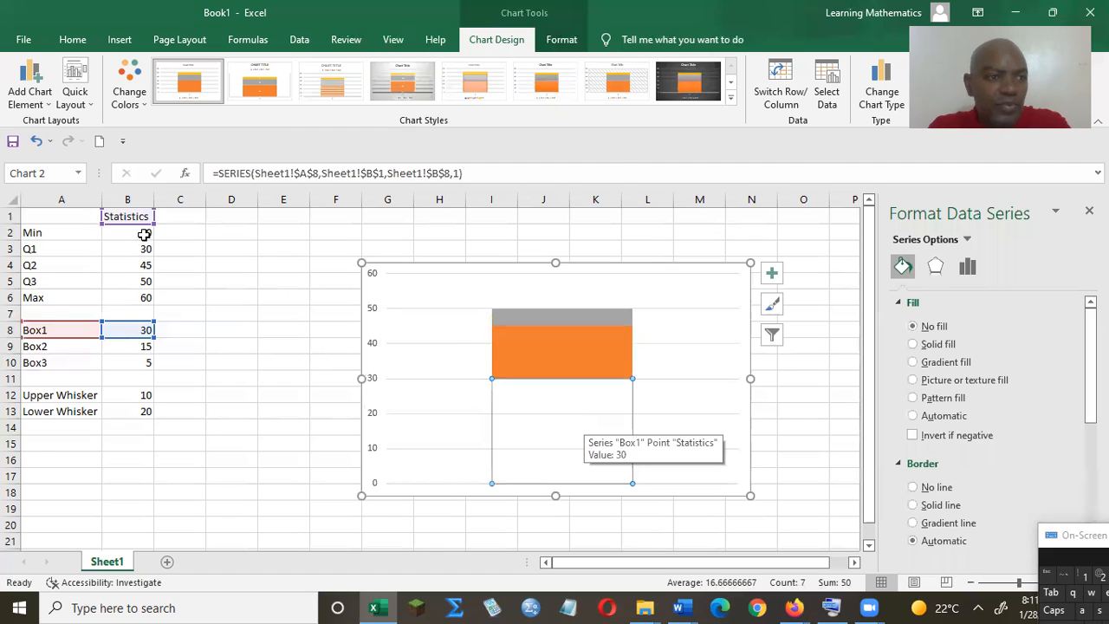
Step: Add error bars to the Box1 series and set their direction to Minus
click(30, 102)
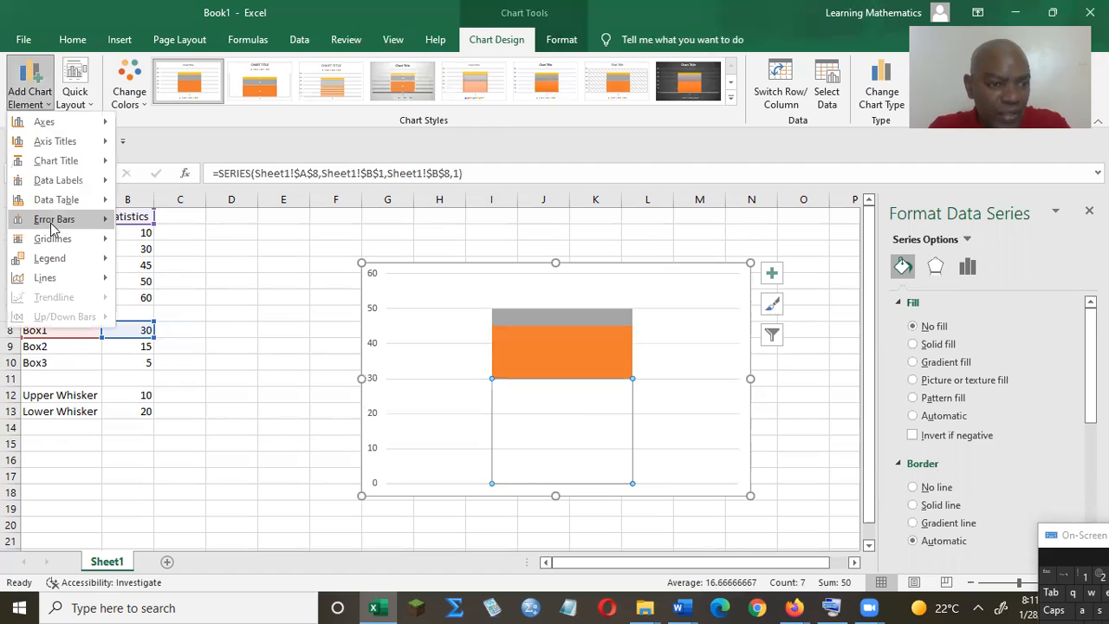
mouse_move(69, 223)
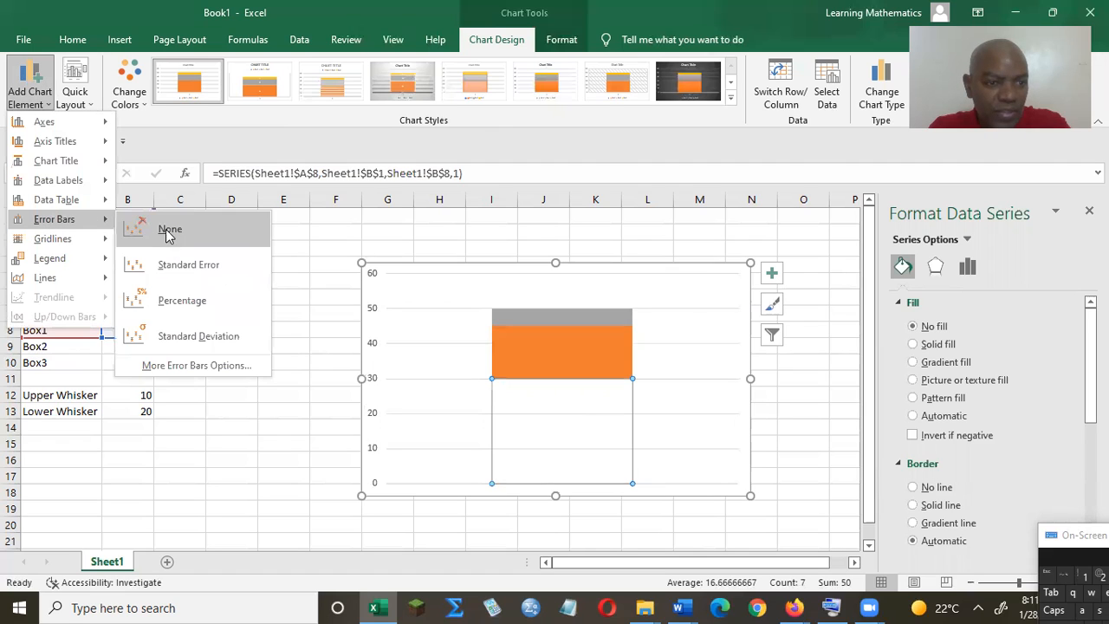
click(181, 365)
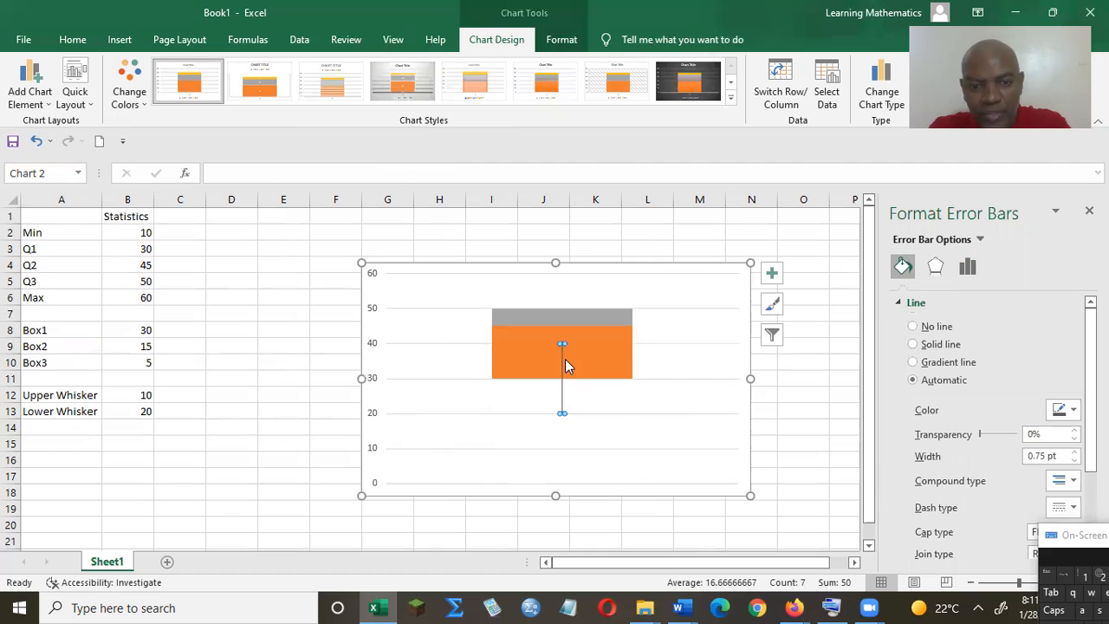
click(968, 274)
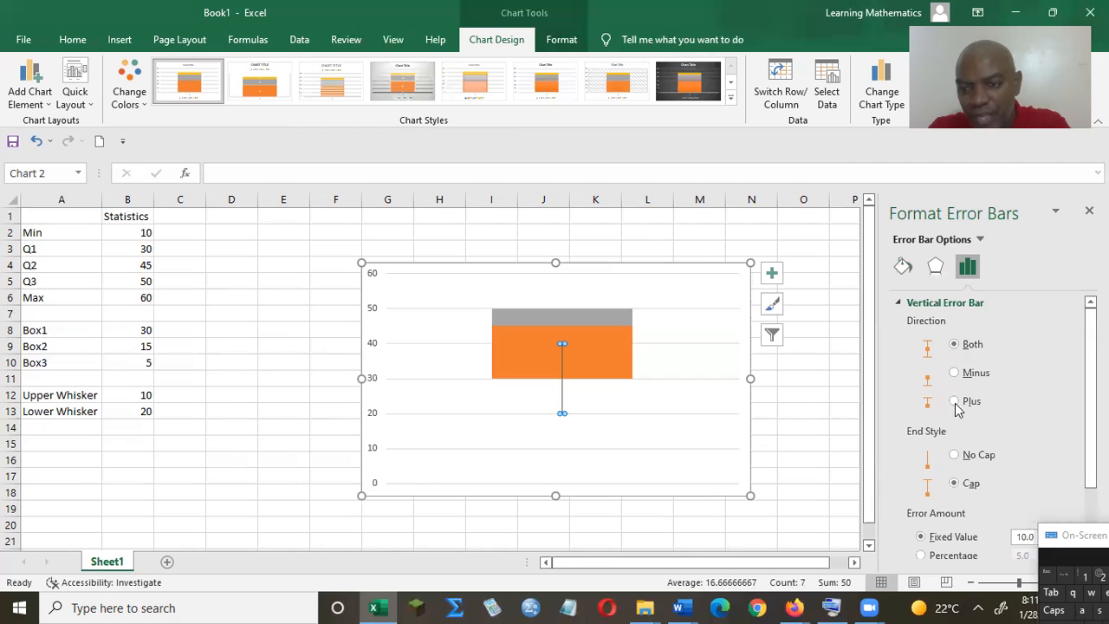
click(956, 374)
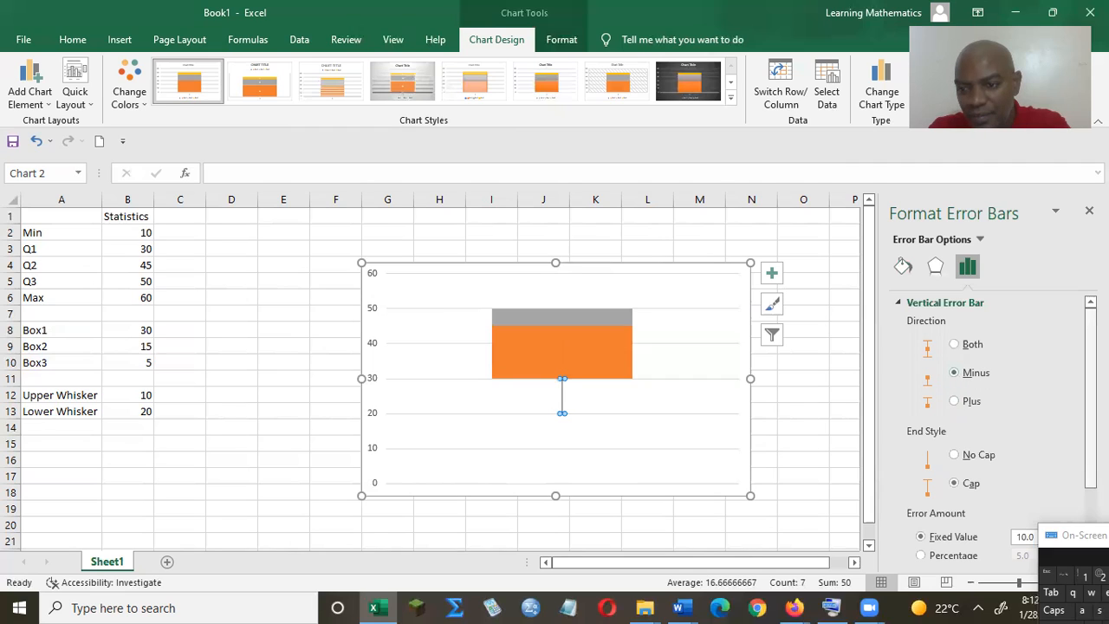
Step: Switch the Box1 error amount to Custom and move the On-Screen Keyboard away from the custom value setting
scroll(983, 548, down, 2)
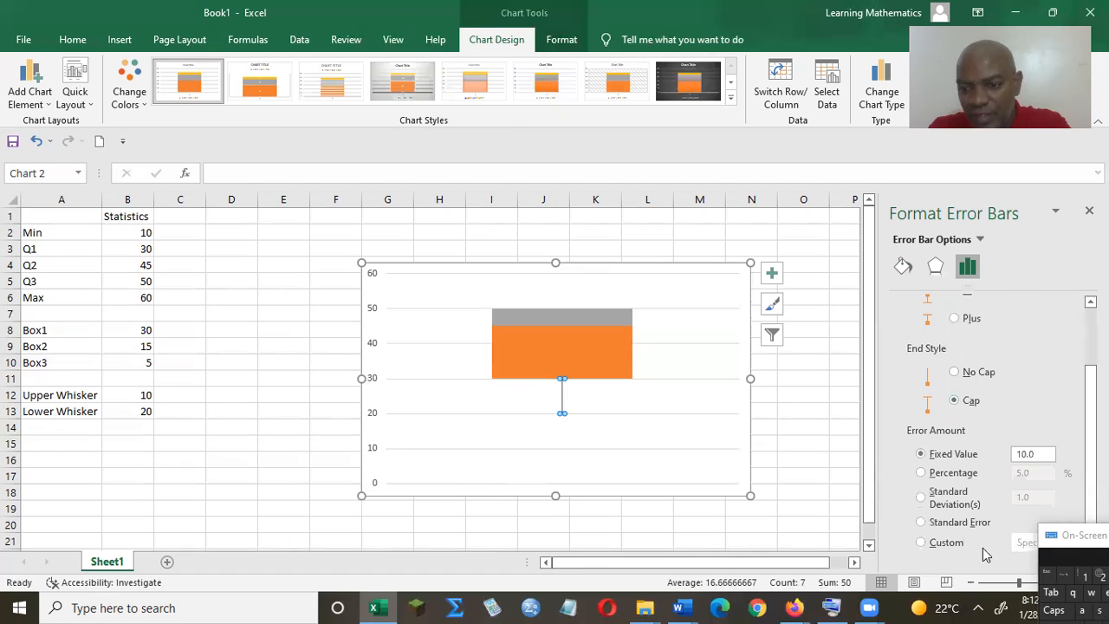
click(922, 545)
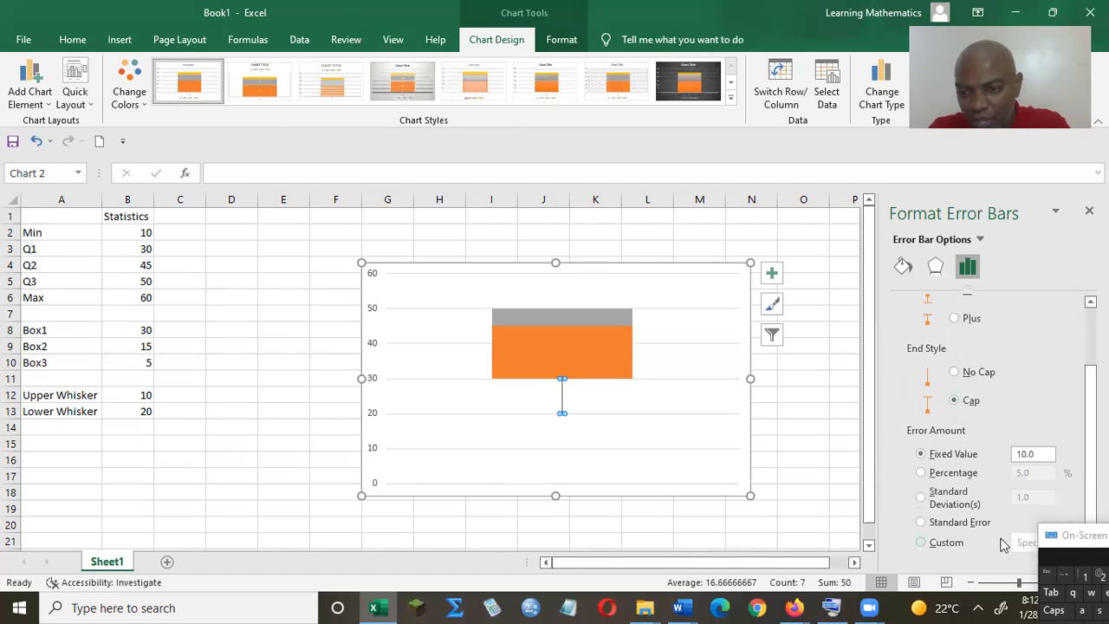
click(1059, 535)
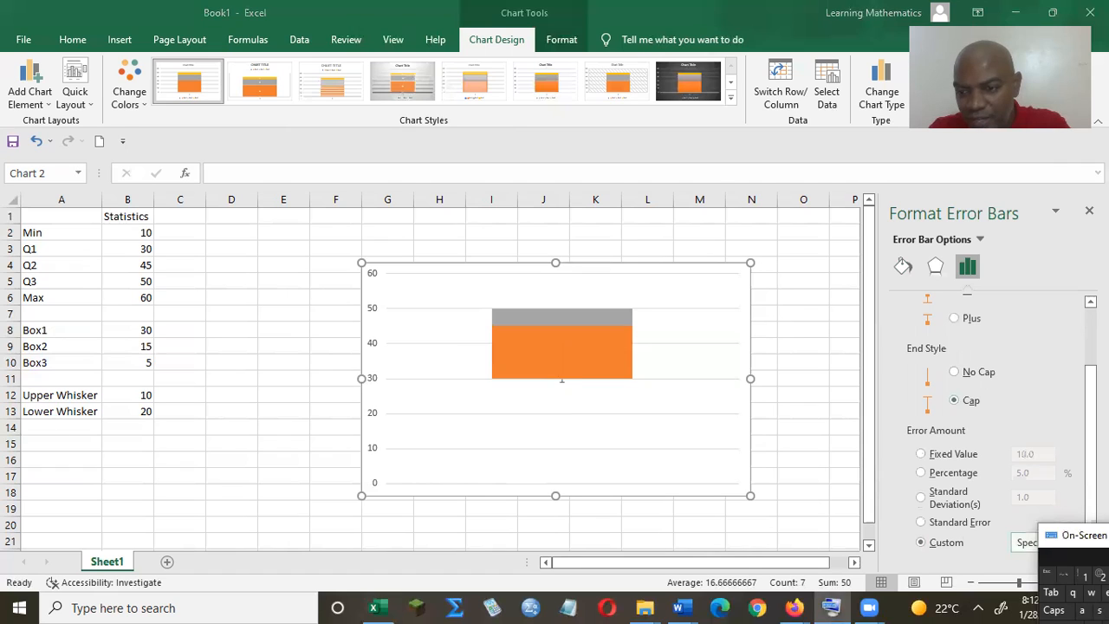
drag(1044, 544, 1072, 573)
click(1044, 544)
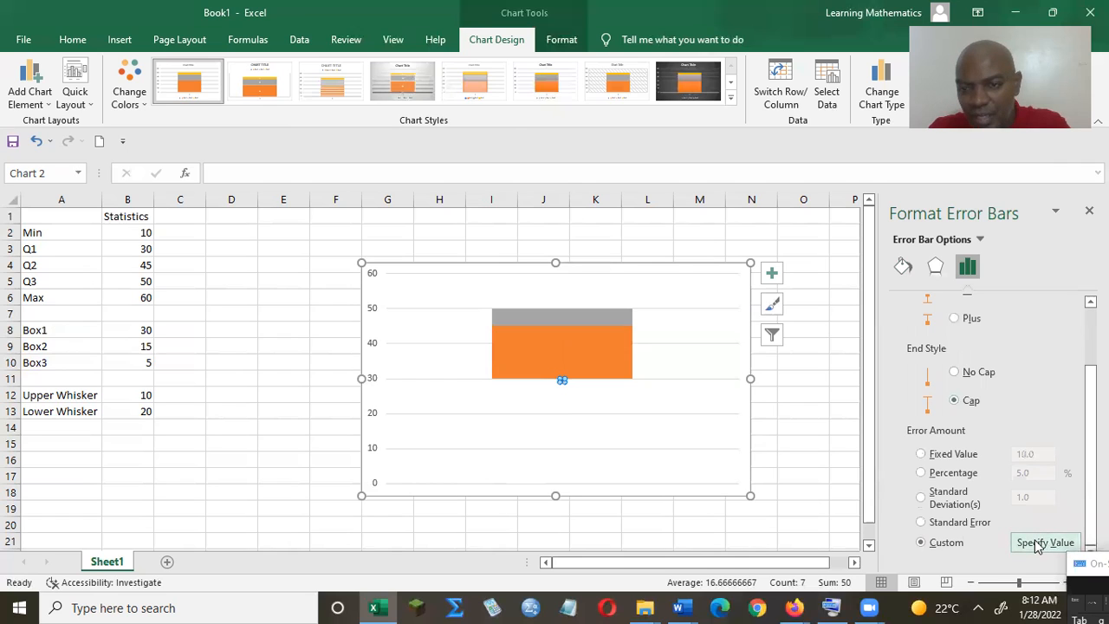
Step: Set the custom negative error value of the Box1 error bars to the Lower Whisker cell, =Sheet1!$B$13
click(1037, 544)
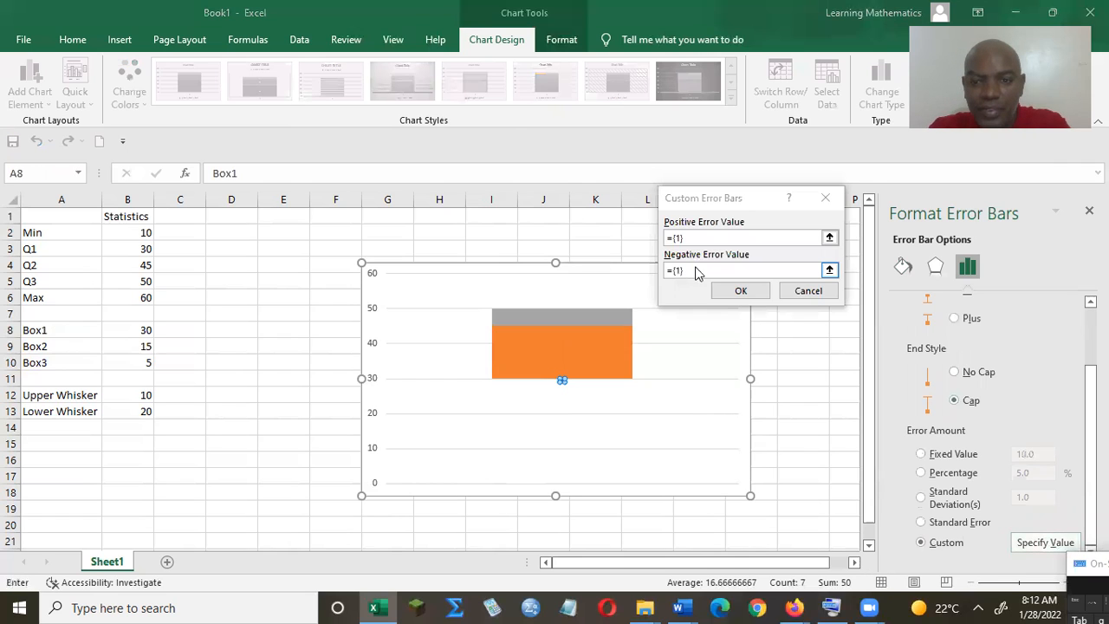
click(695, 269)
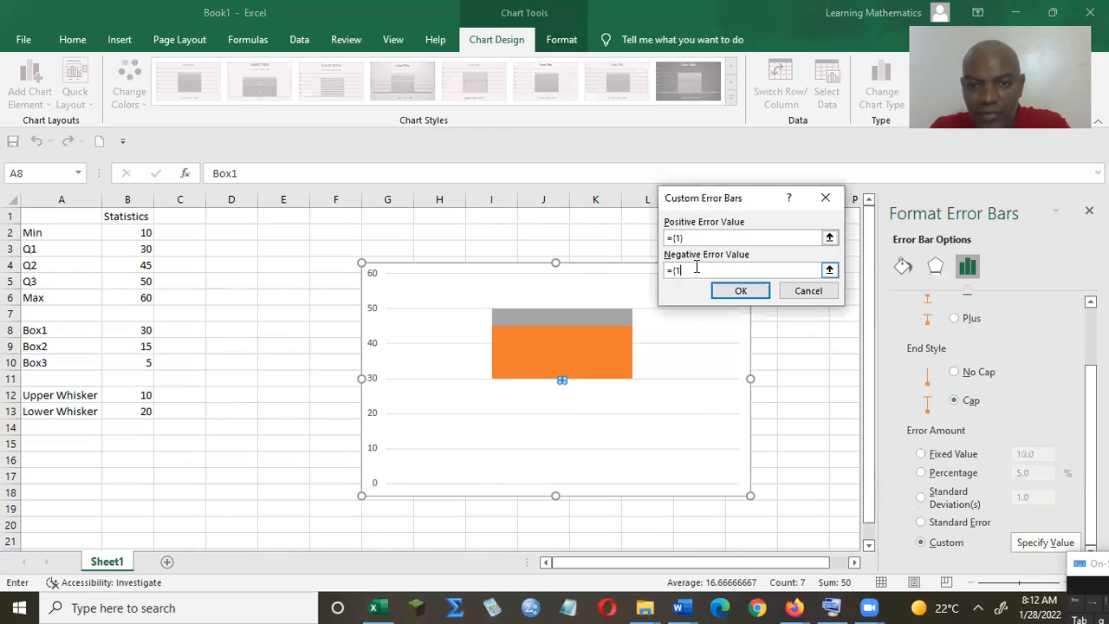
key(BackSpace)
key(BackSpace)
key(BackSpace)
key(BackSpace)
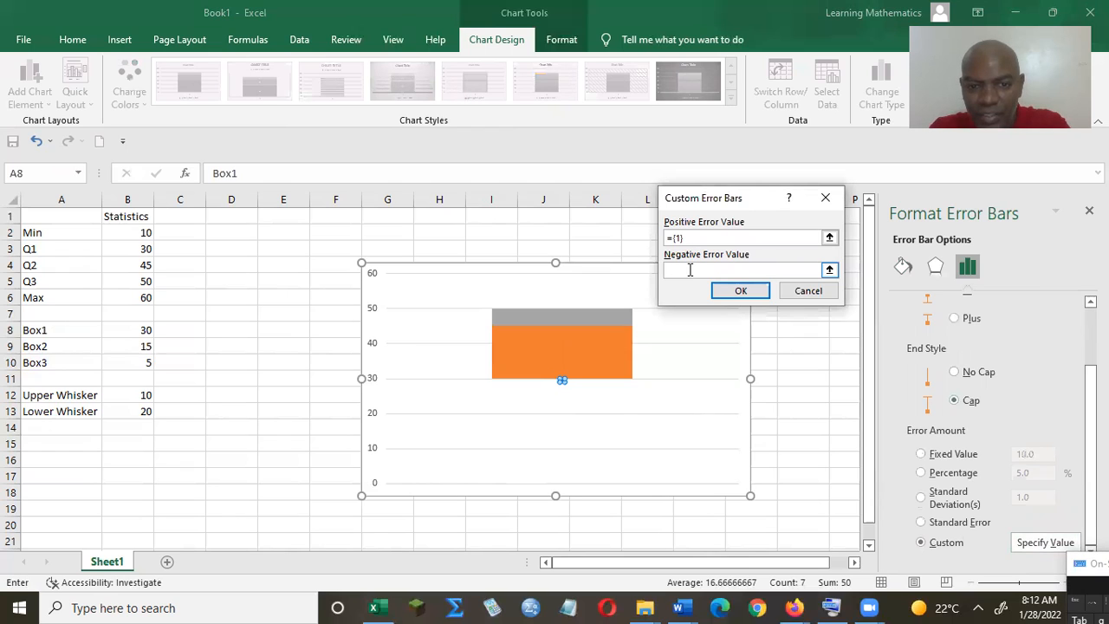
click(142, 415)
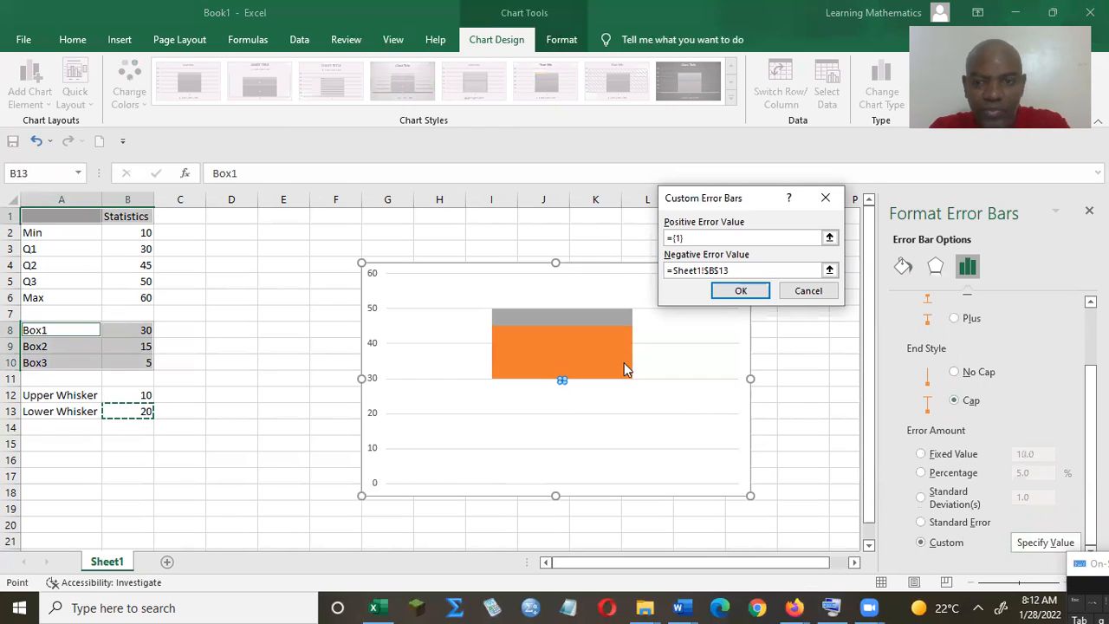
click(739, 292)
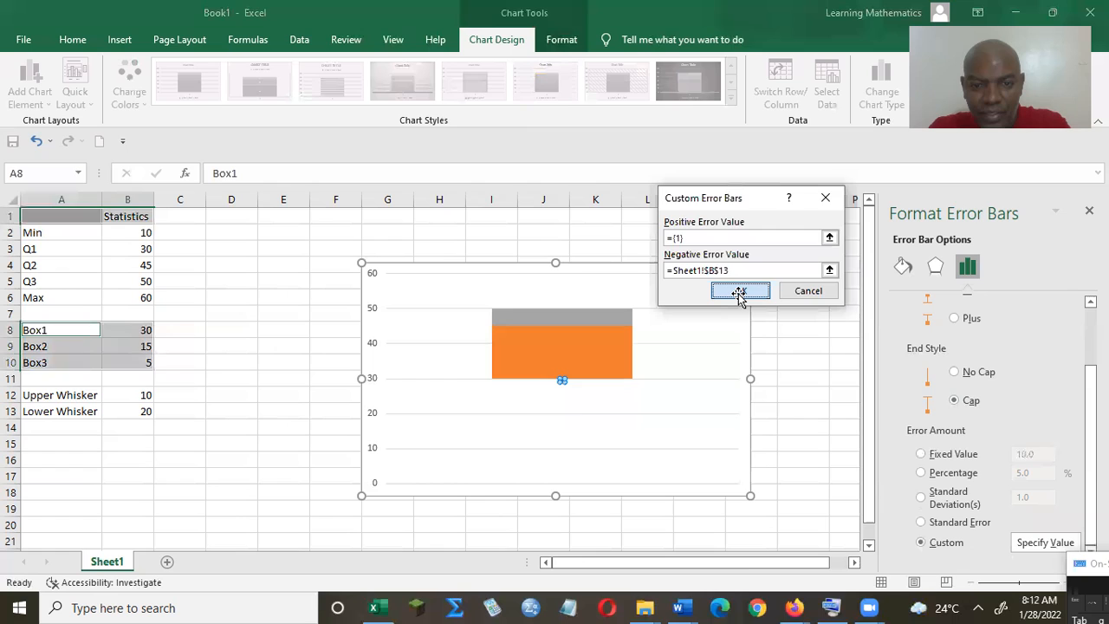
Step: Add error bars to the Box3 series at the top of the stack and set their direction to Plus
click(572, 317)
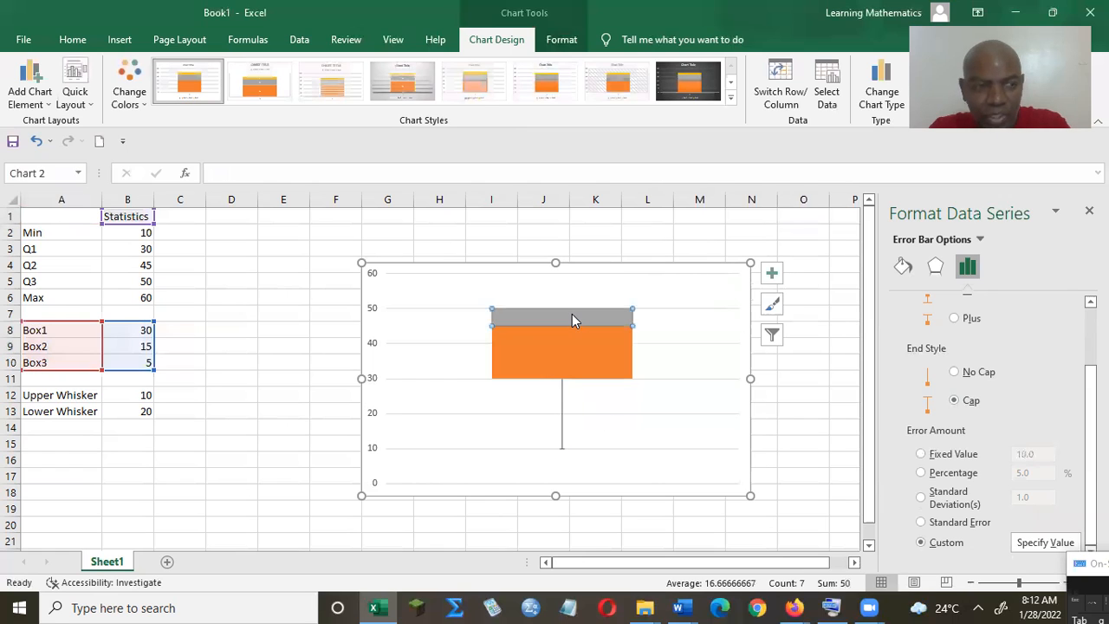
click(39, 97)
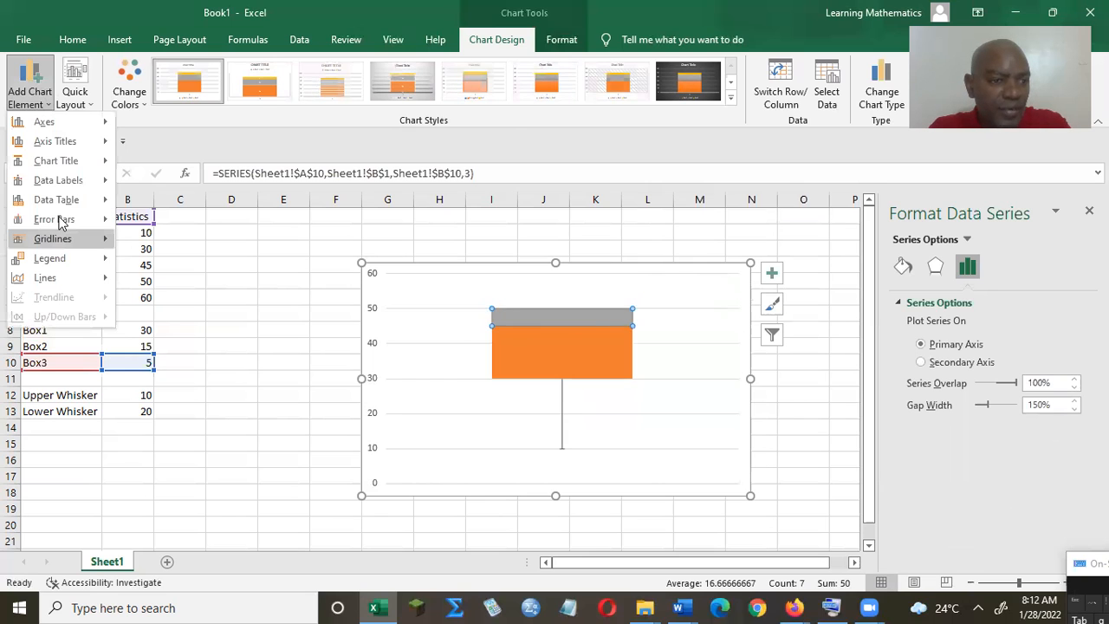
mouse_move(60, 221)
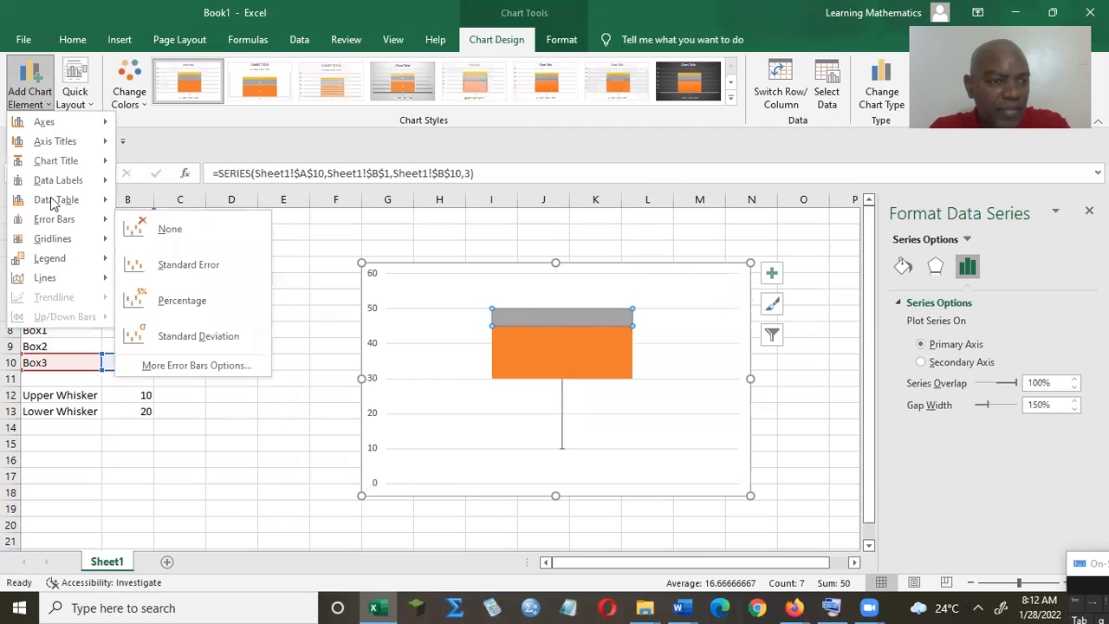
click(192, 362)
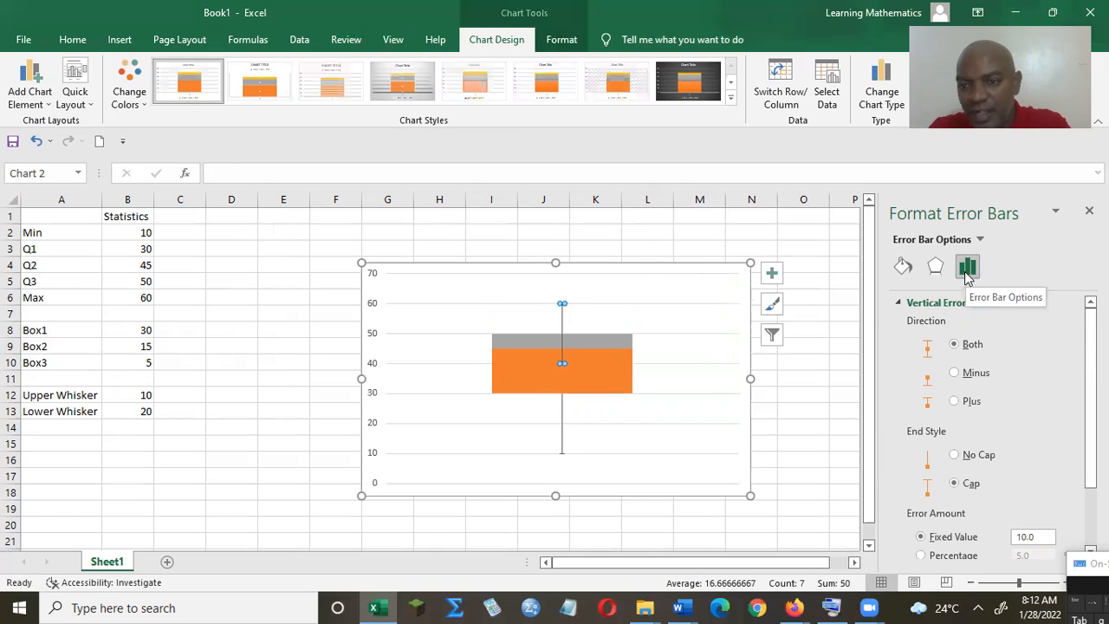
click(954, 402)
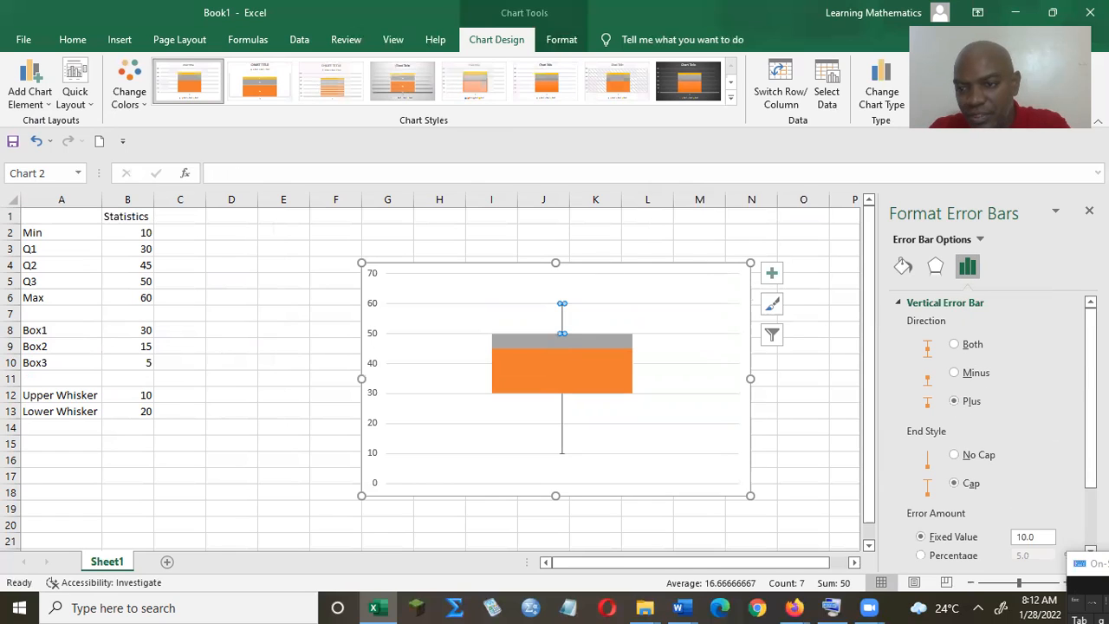
Step: Give the Box3 error bars a custom error amount with the Upper Whisker cell, =Sheet1!$B$12, as positive value
scroll(936, 538, down, 2)
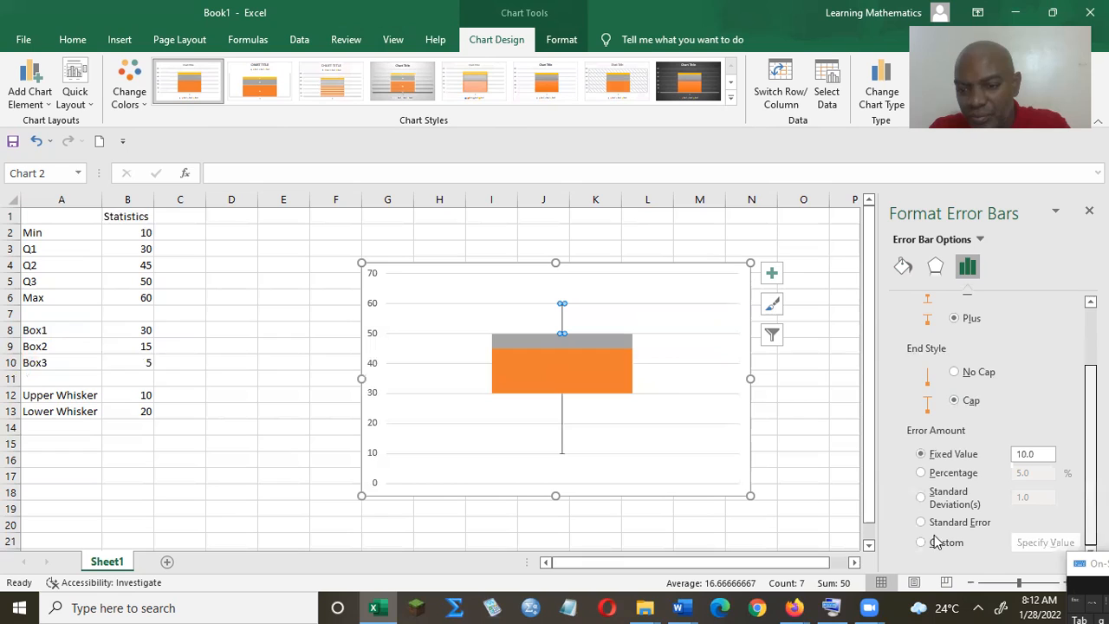
click(932, 545)
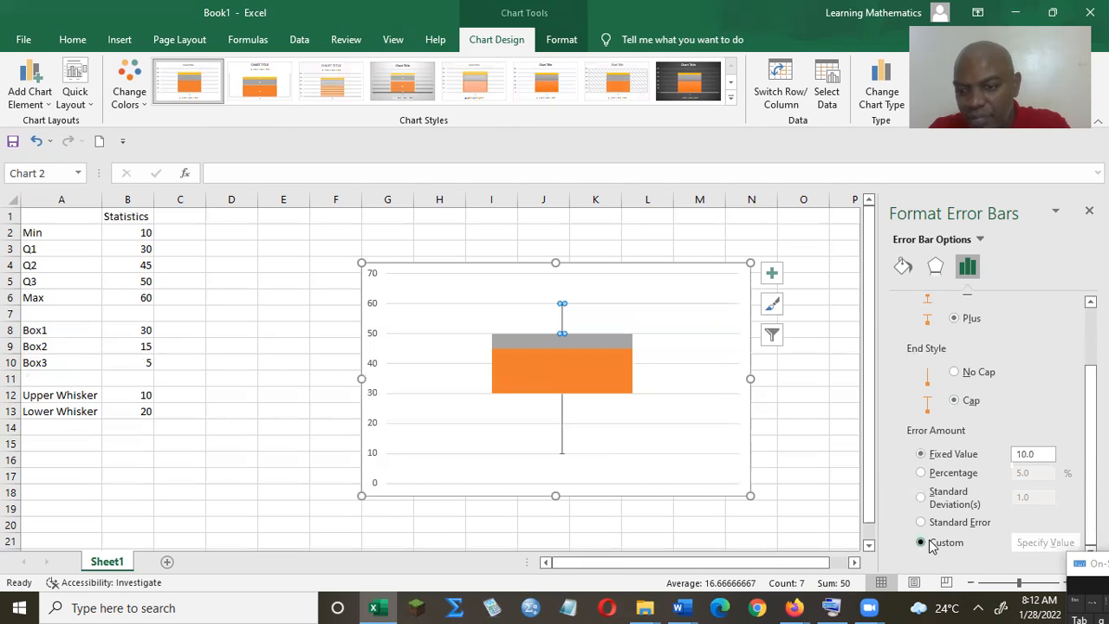
click(1031, 544)
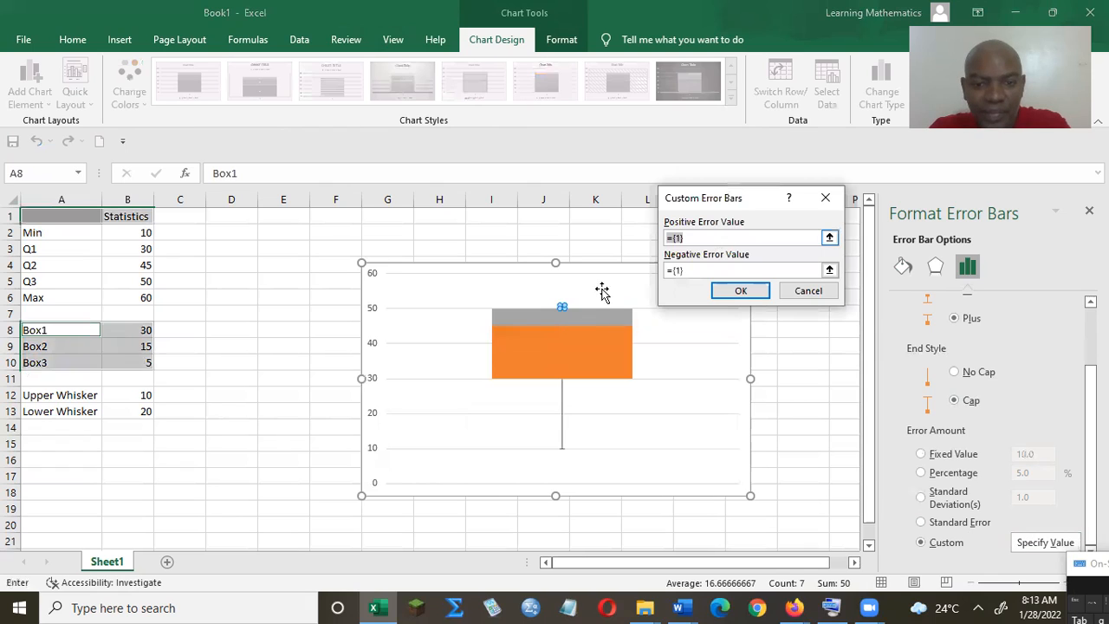
click(719, 236)
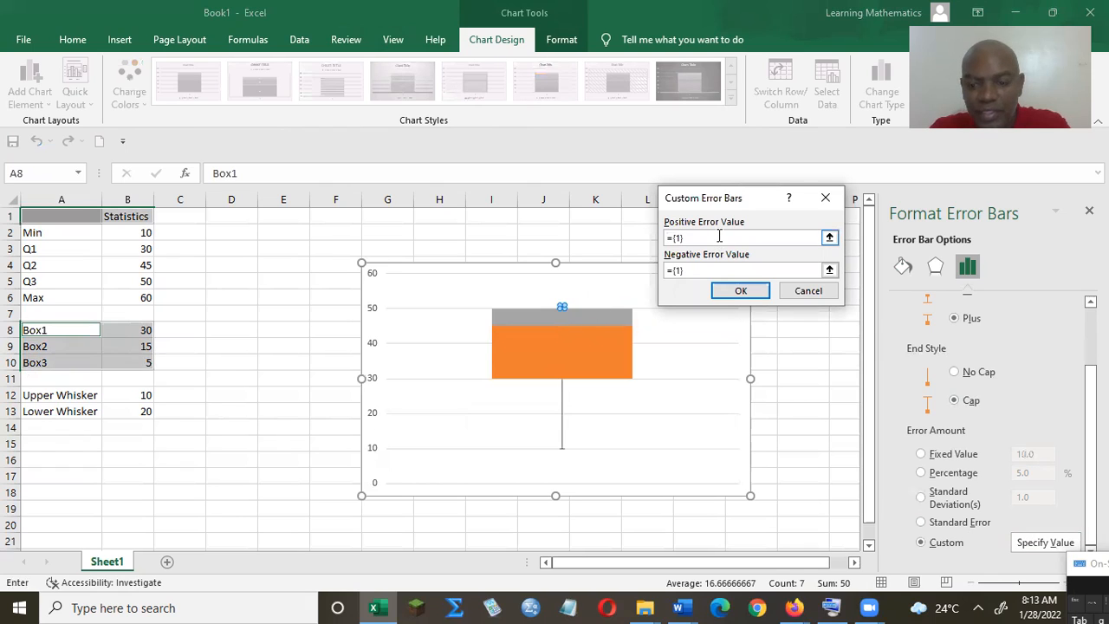
key(BackSpace)
key(BackSpace)
key(BackSpace)
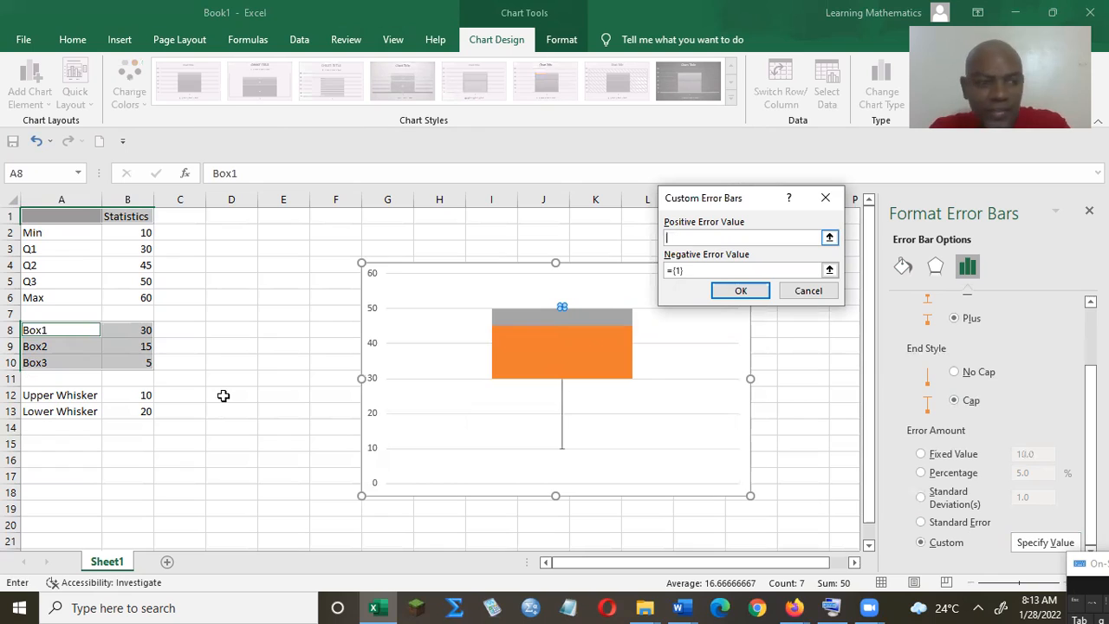
click(136, 397)
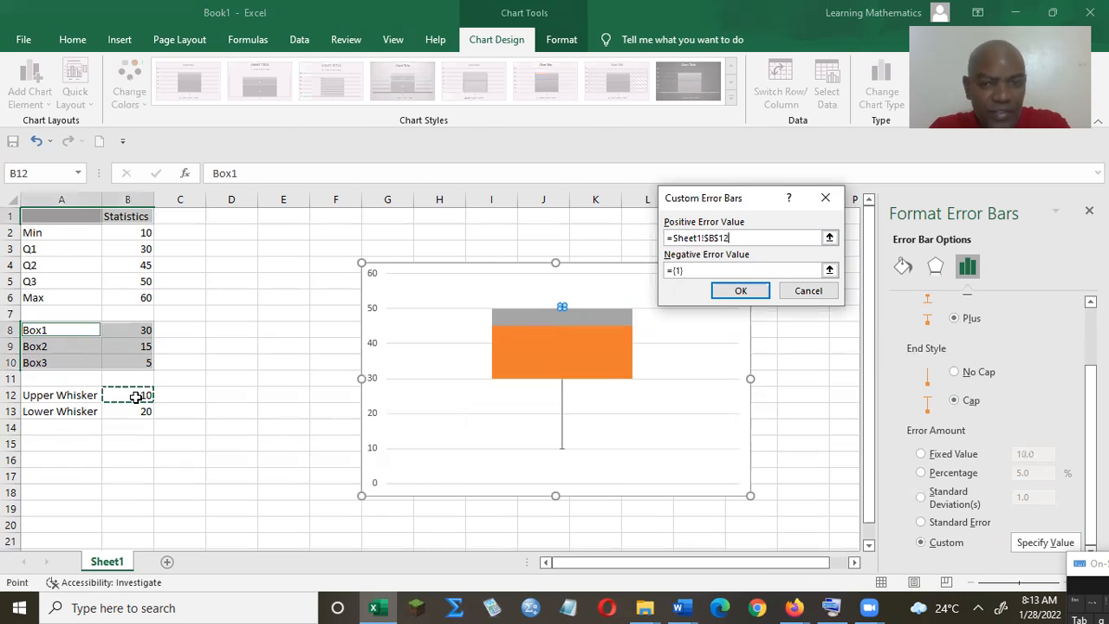
click(741, 292)
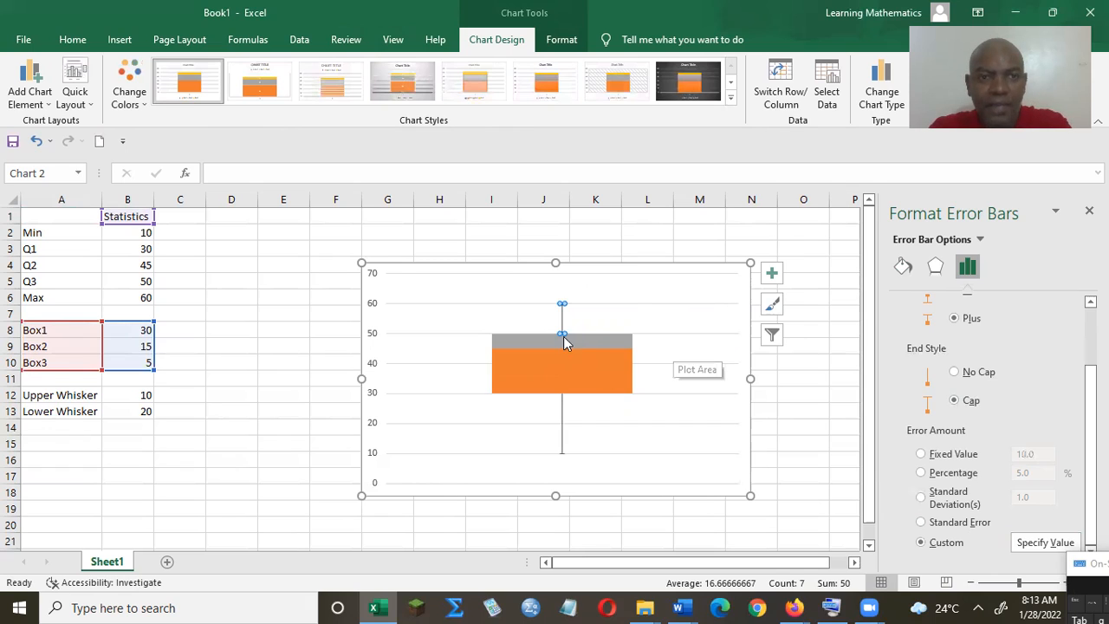
Step: Change the stacked column chart to a 2-D stacked bar chart so the box plot lies horizontally
click(119, 39)
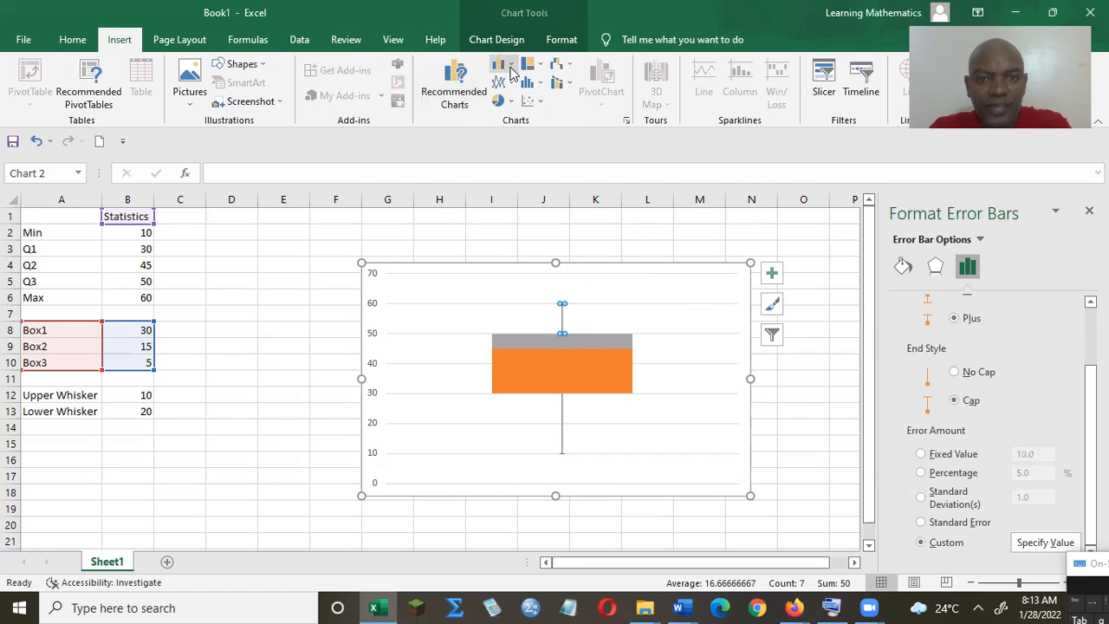
click(512, 73)
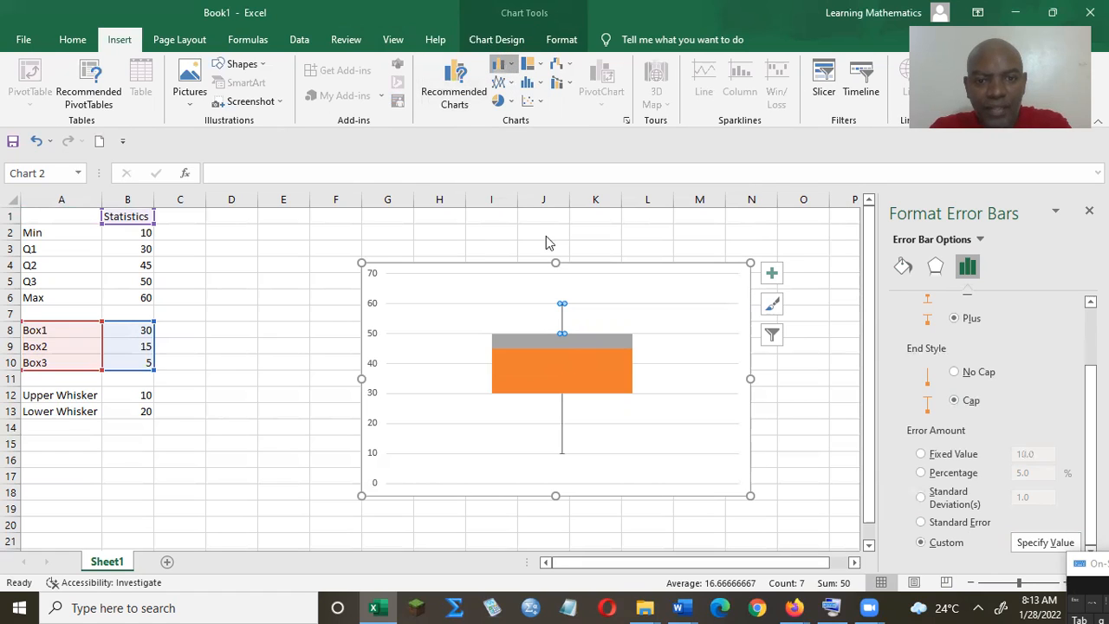
click(557, 244)
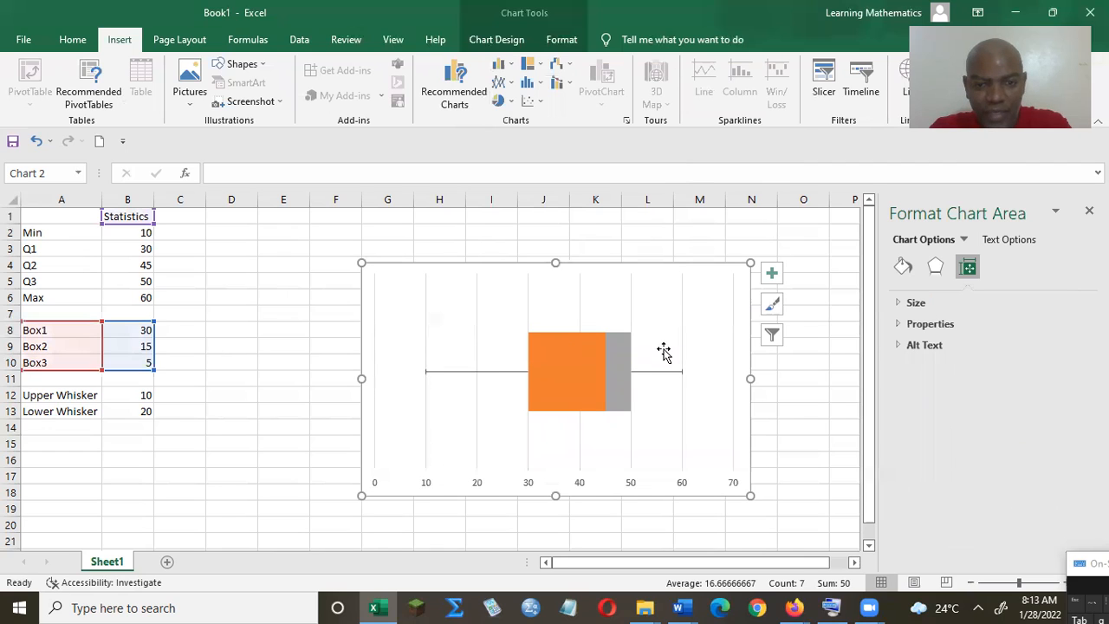
Step: Draw a freeform curve above the box plot from about 10 on the axis, peaking just past 40 and falling to about 60
mouse_move(570, 343)
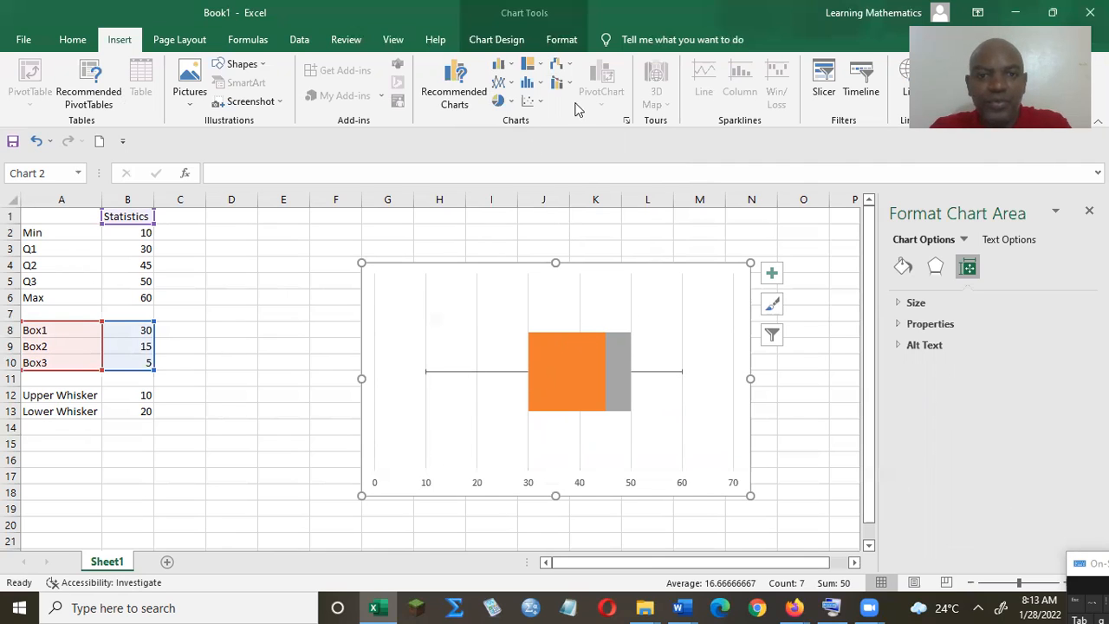
click(562, 40)
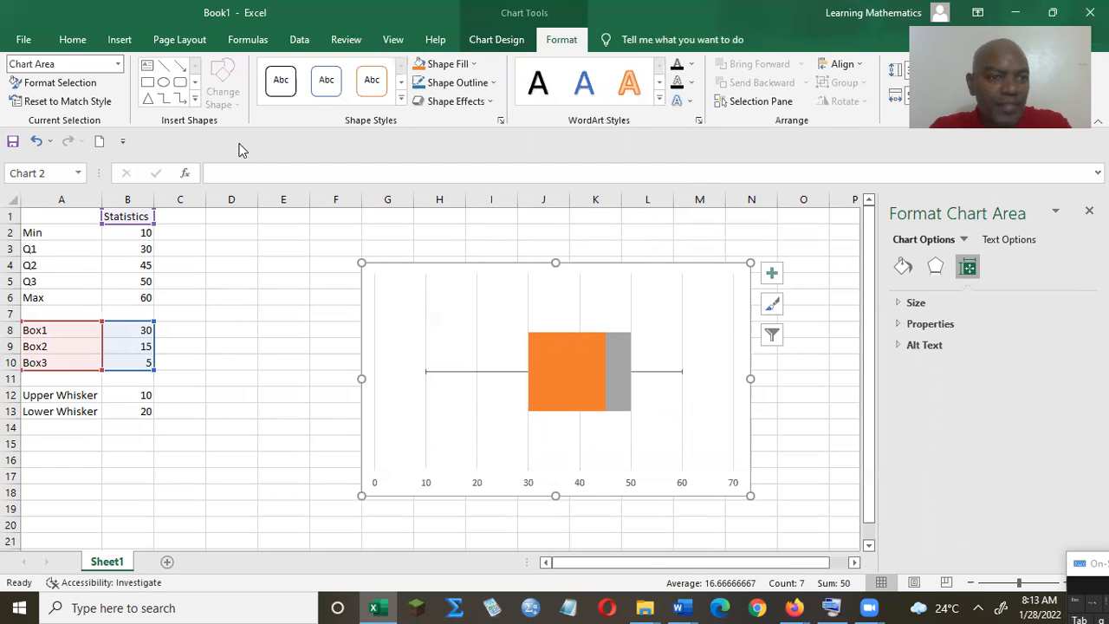
click(195, 81)
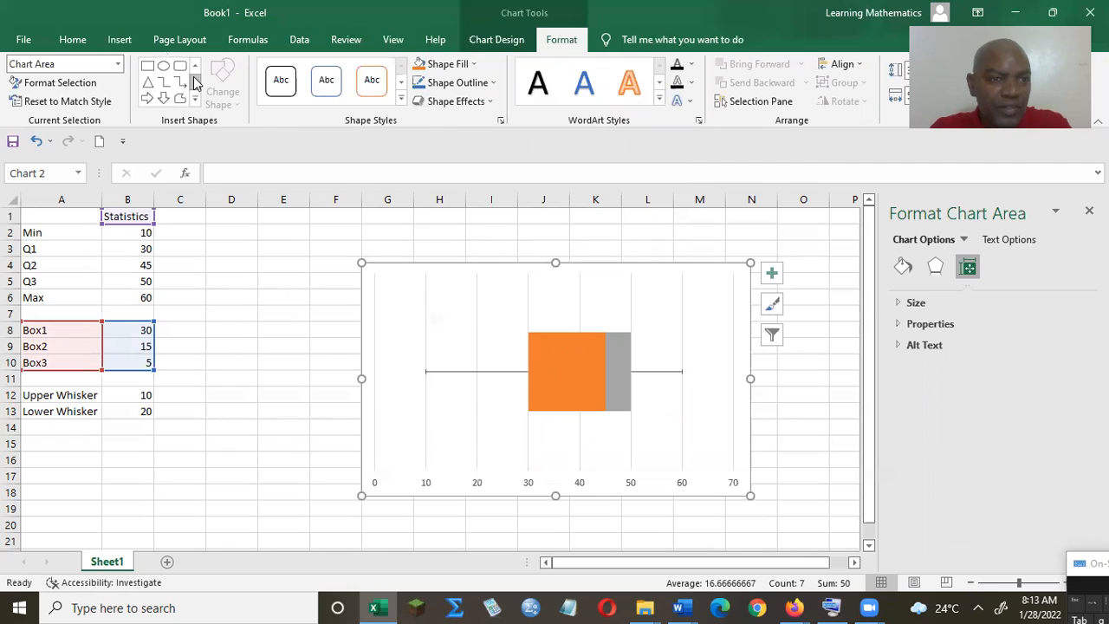
click(195, 81)
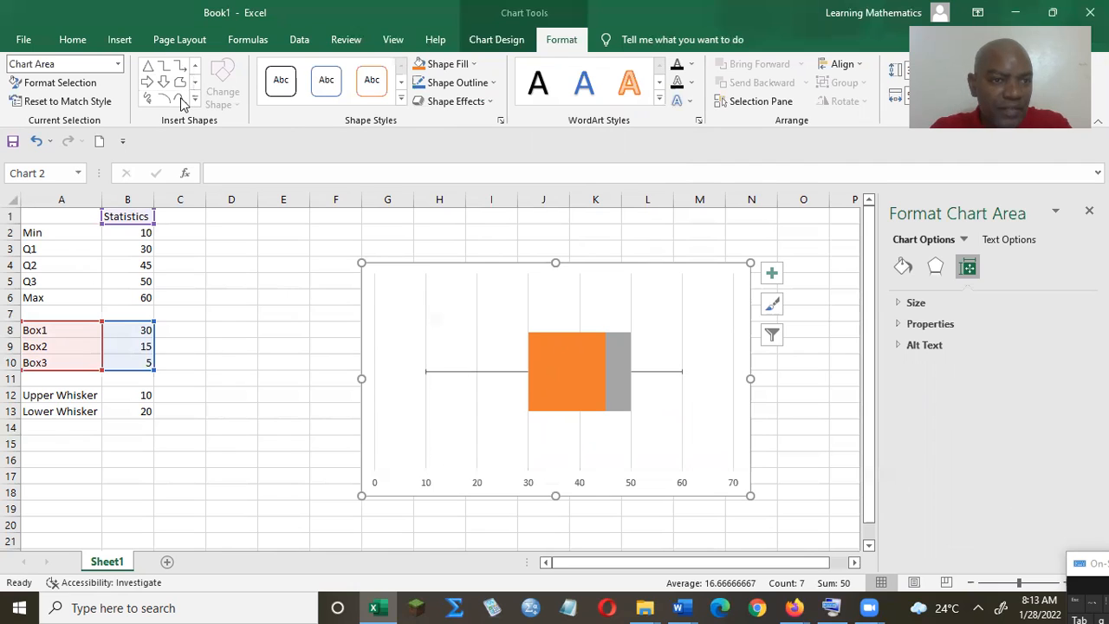
click(181, 101)
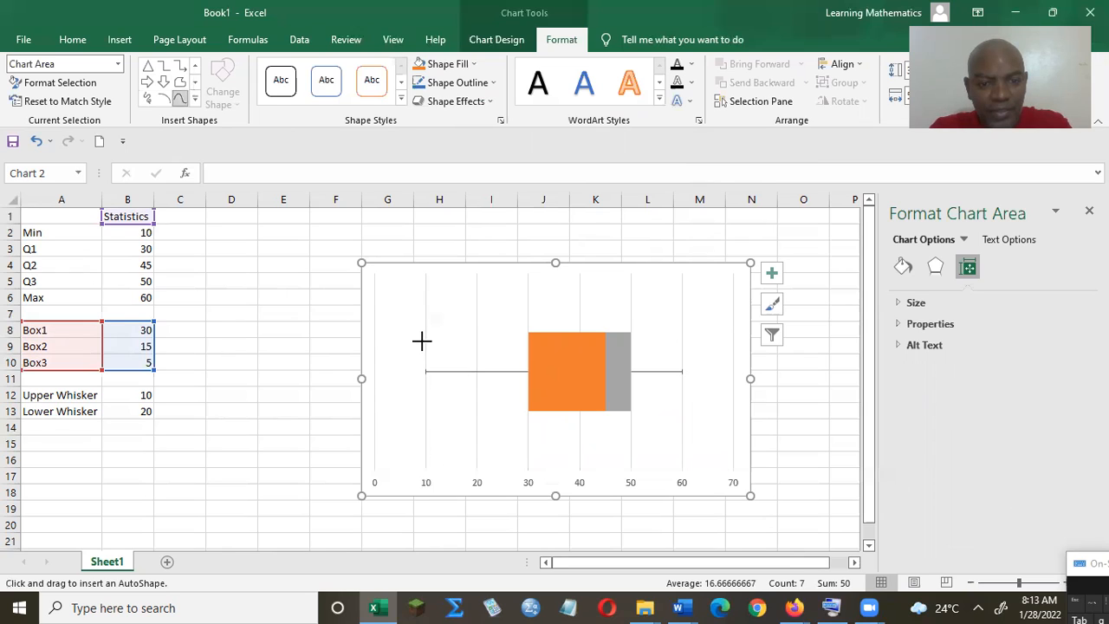
drag(528, 299, 481, 330)
click(481, 330)
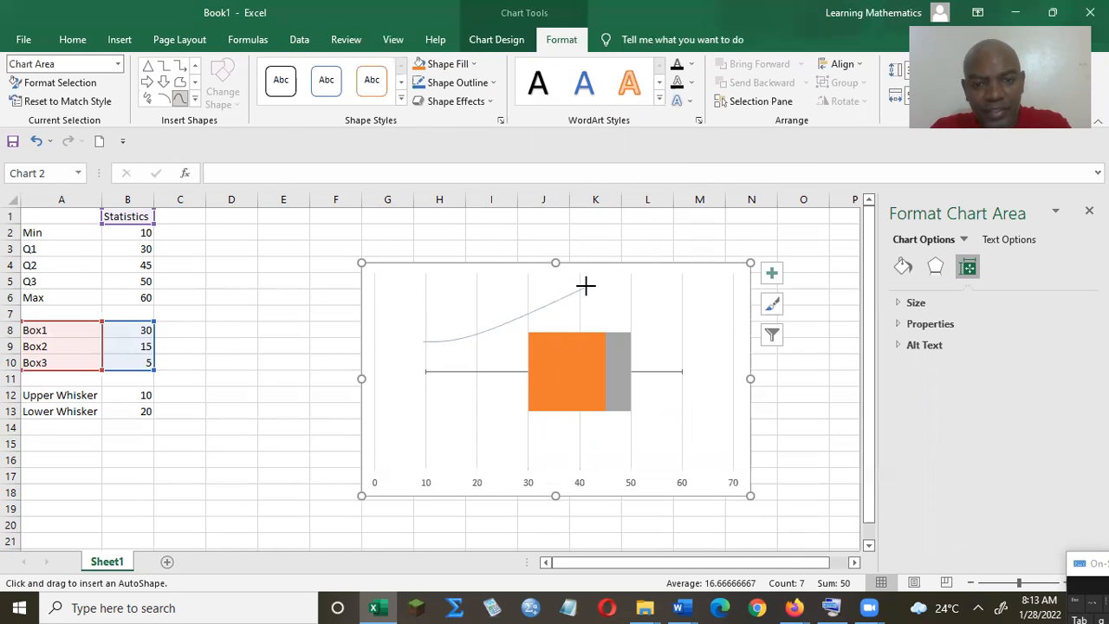
click(643, 315)
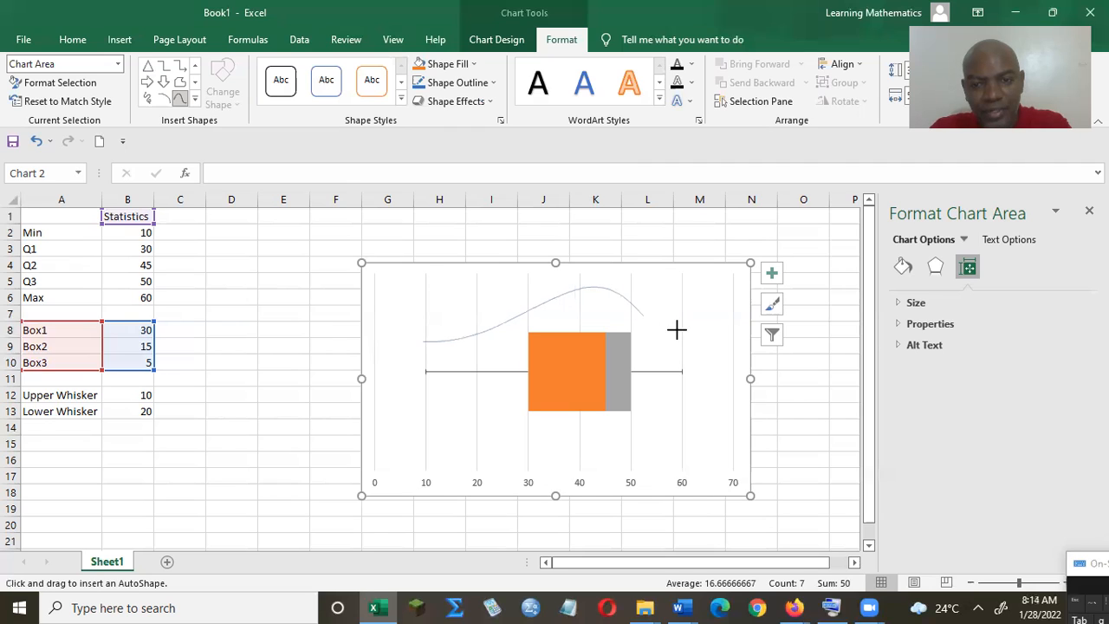
double_click(676, 330)
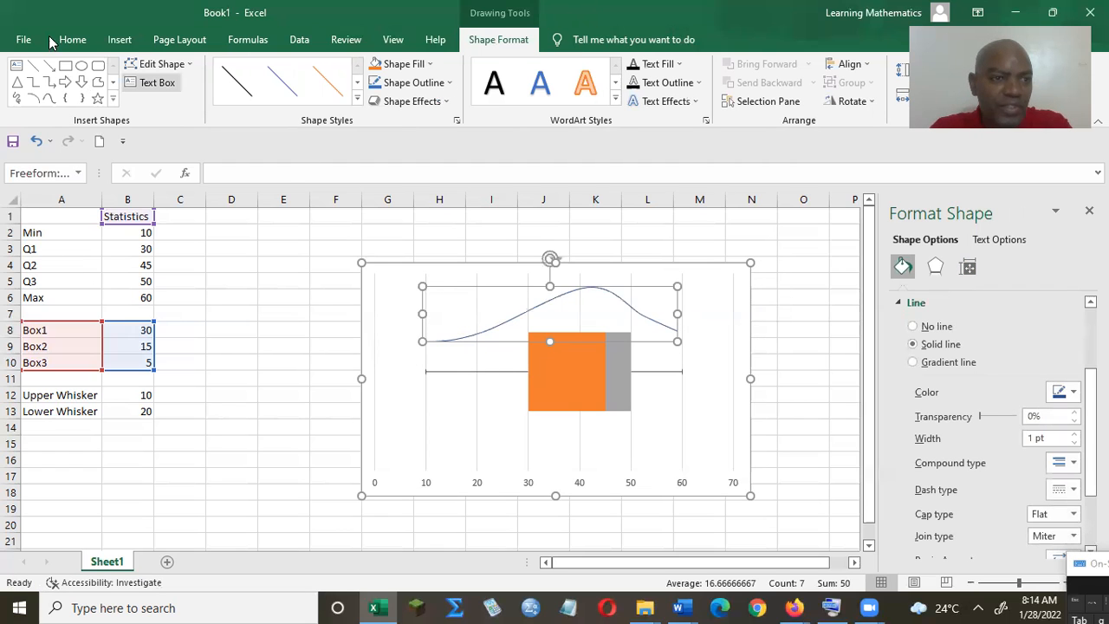
Step: Draw a horizontal line arrow about 0.64 inches long, pointing left, between the curve and the lower whisker
click(50, 66)
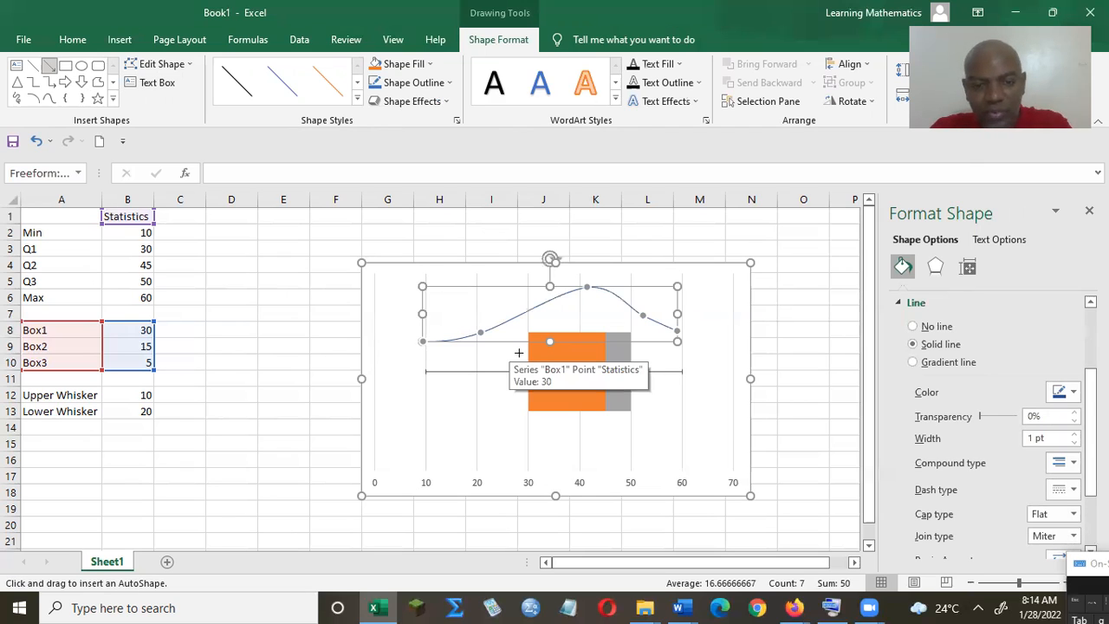
drag(520, 353, 468, 352)
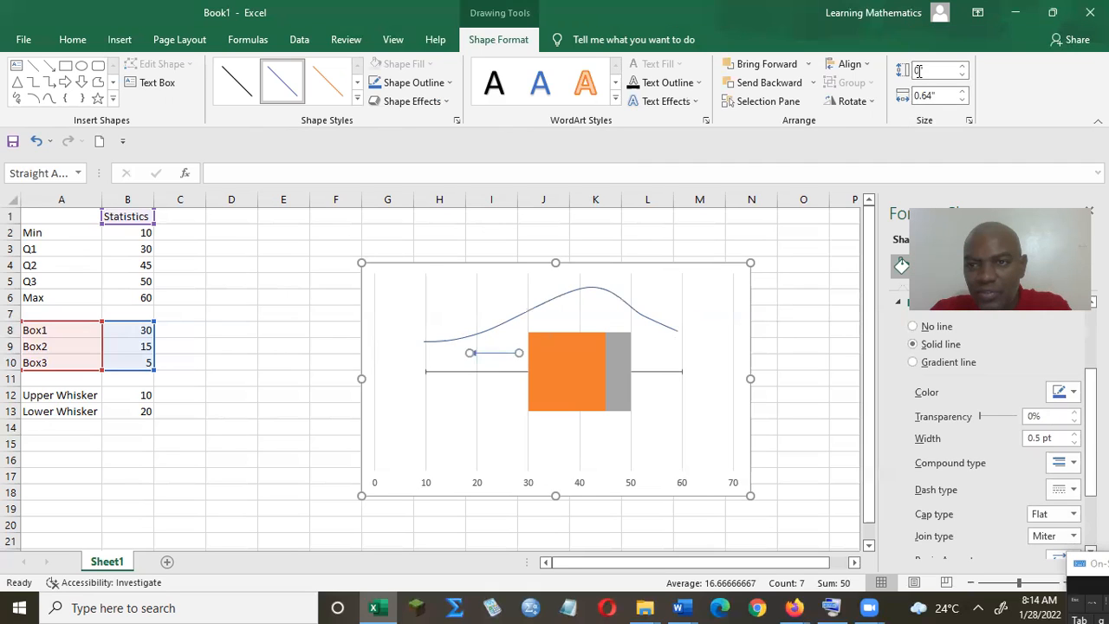
Step: Try a height of 0.4 inches for the arrow and set it back to 0 inches
click(964, 73)
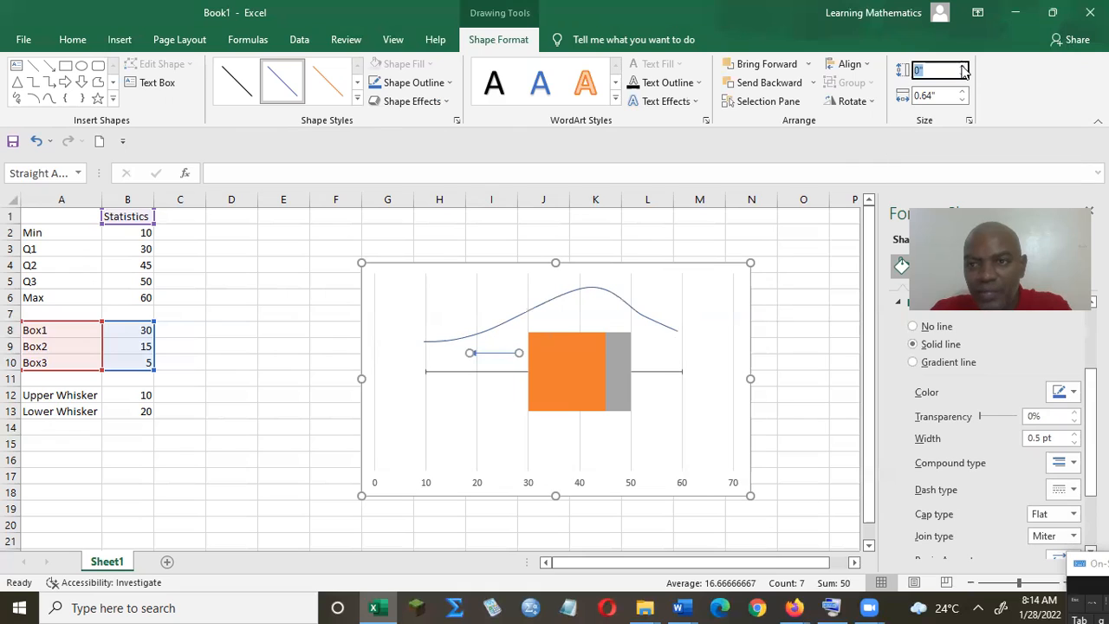
text(0.4)
key(Return)
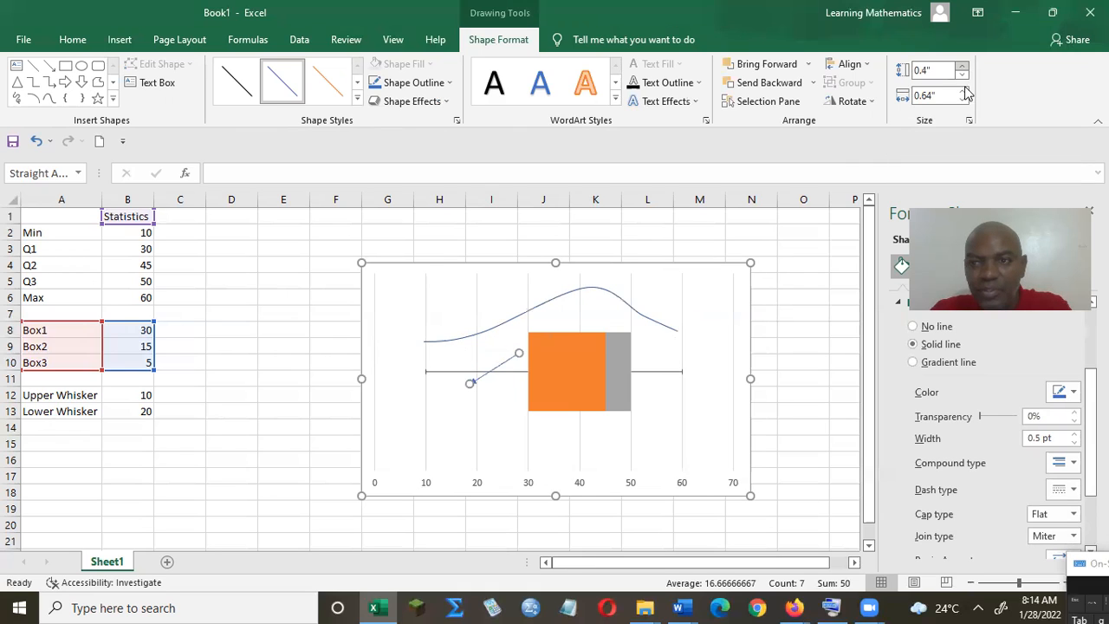
click(962, 76)
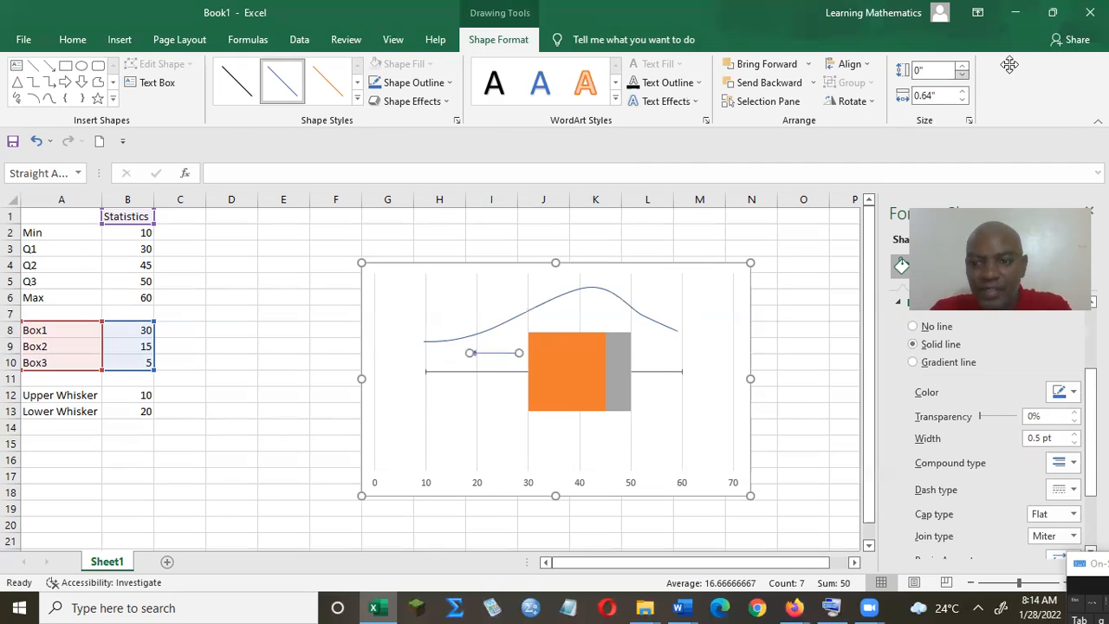
Step: Format the arrow's line with black colour and a width of 1.25 pt
click(1074, 397)
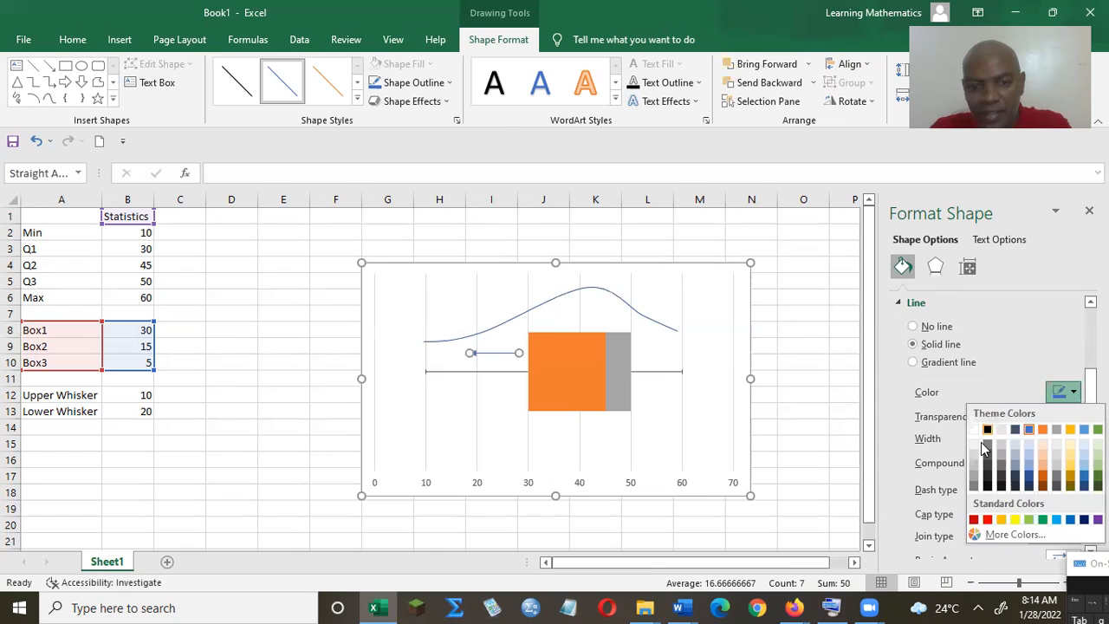
click(988, 442)
click(1075, 394)
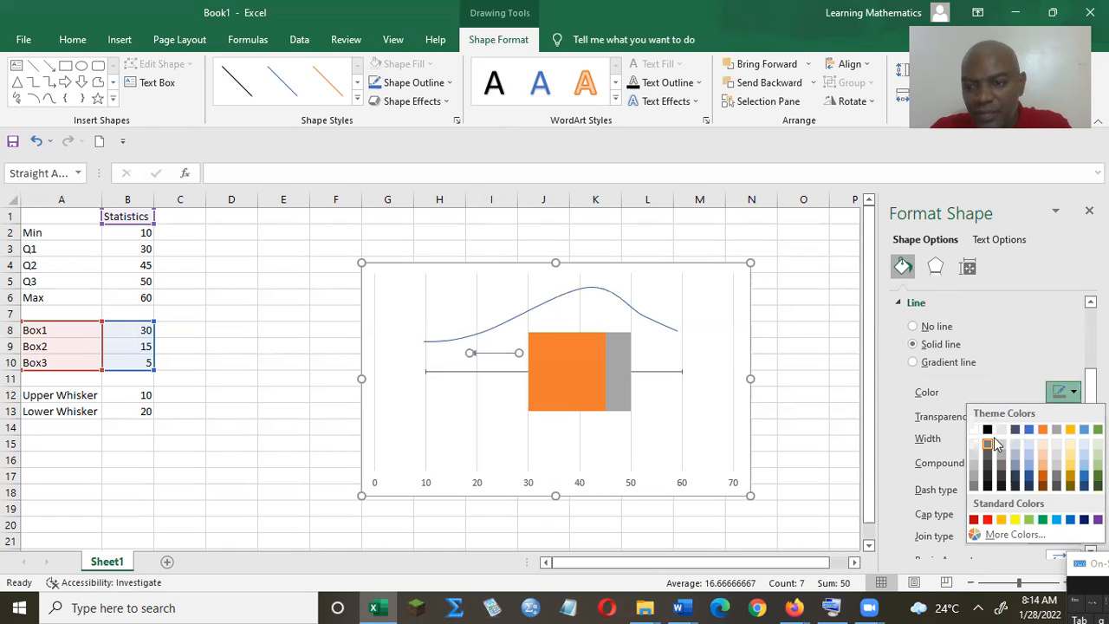
click(988, 430)
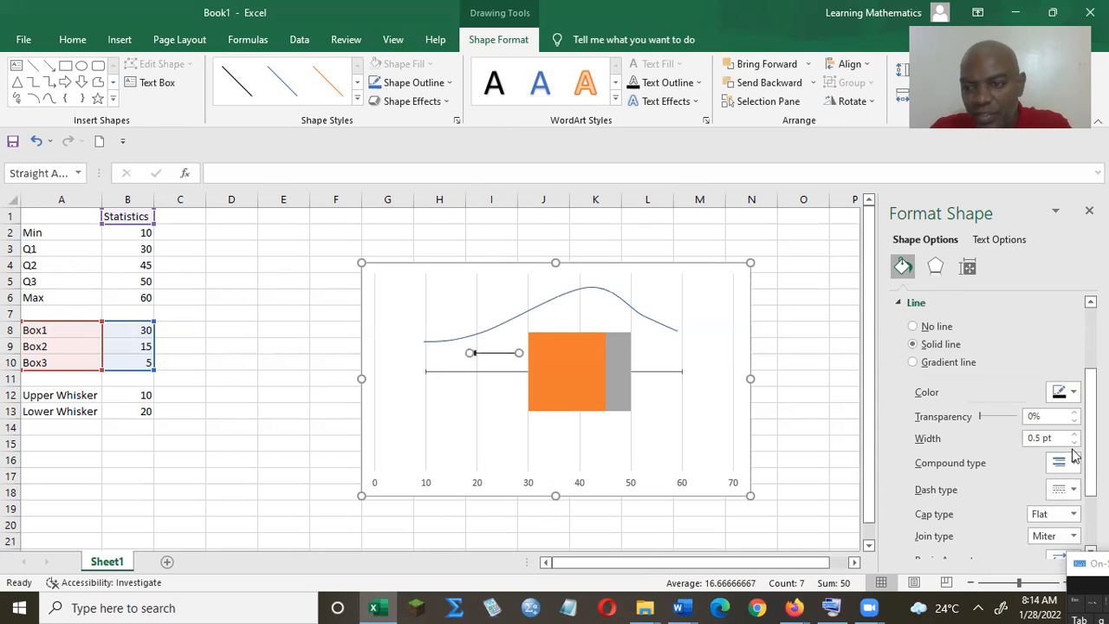
click(1075, 433)
click(1074, 433)
click(1074, 434)
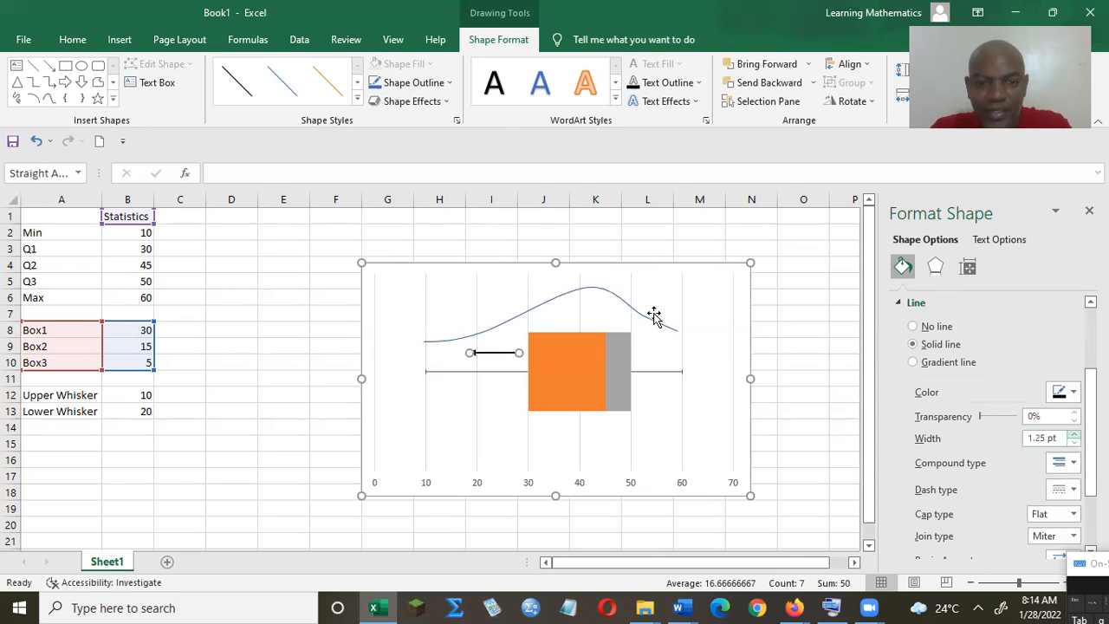
Step: Format the curve above the box plot with a black line 2 pt wide and deselect it
click(615, 293)
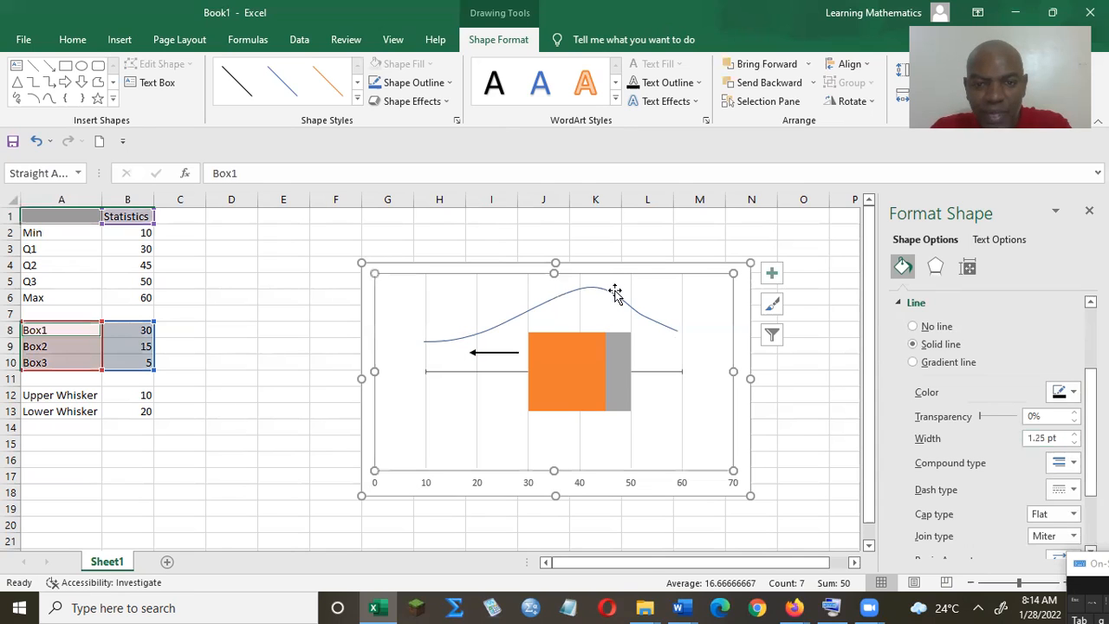
click(496, 344)
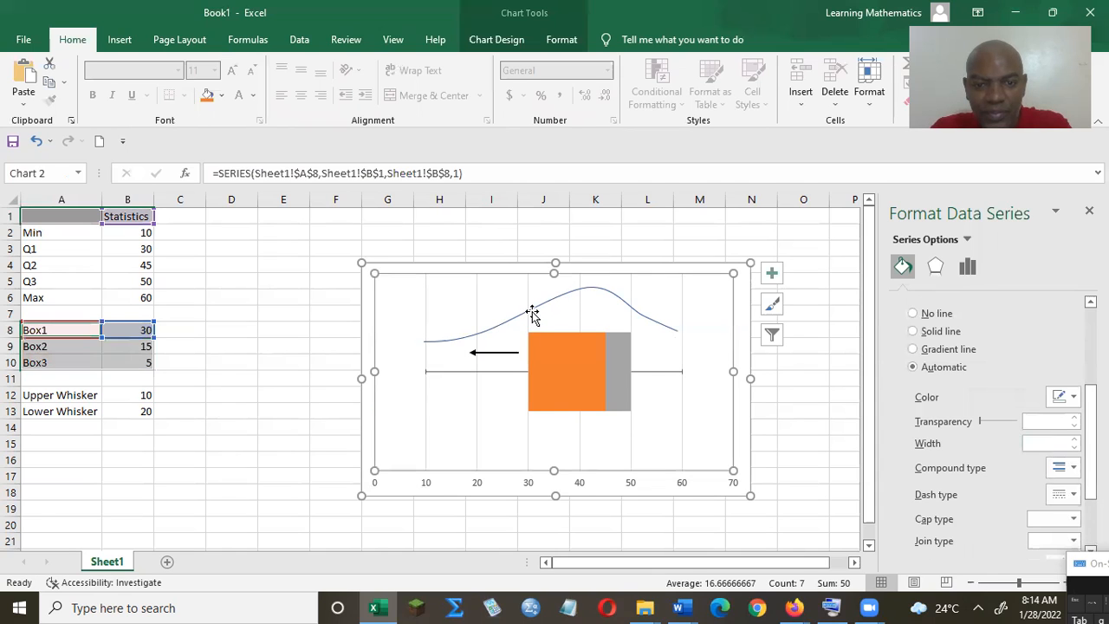
click(575, 293)
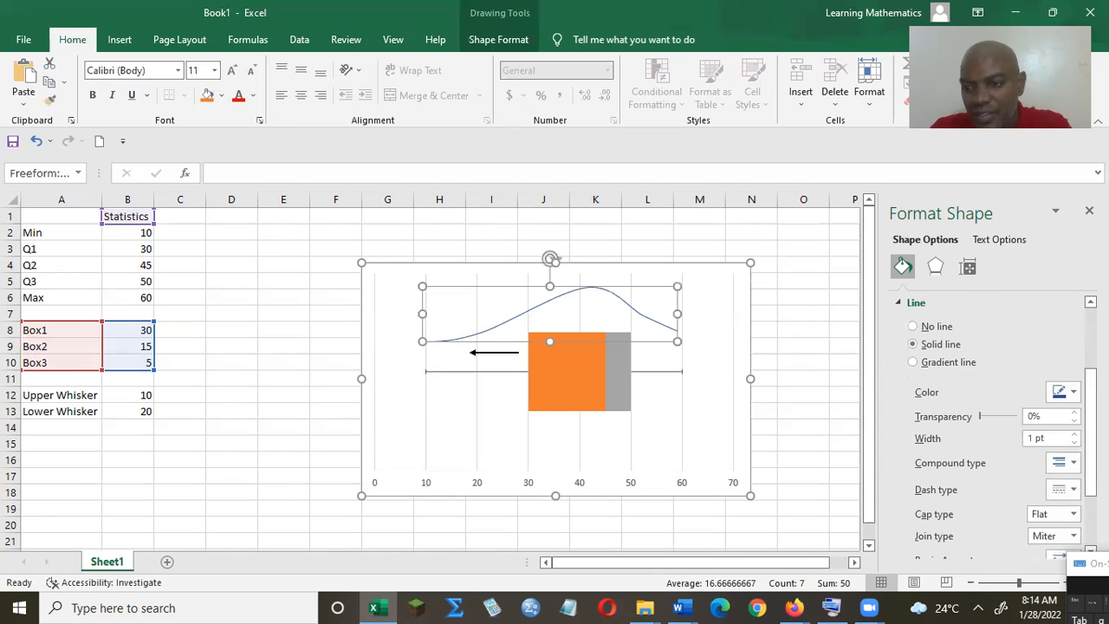
click(1075, 393)
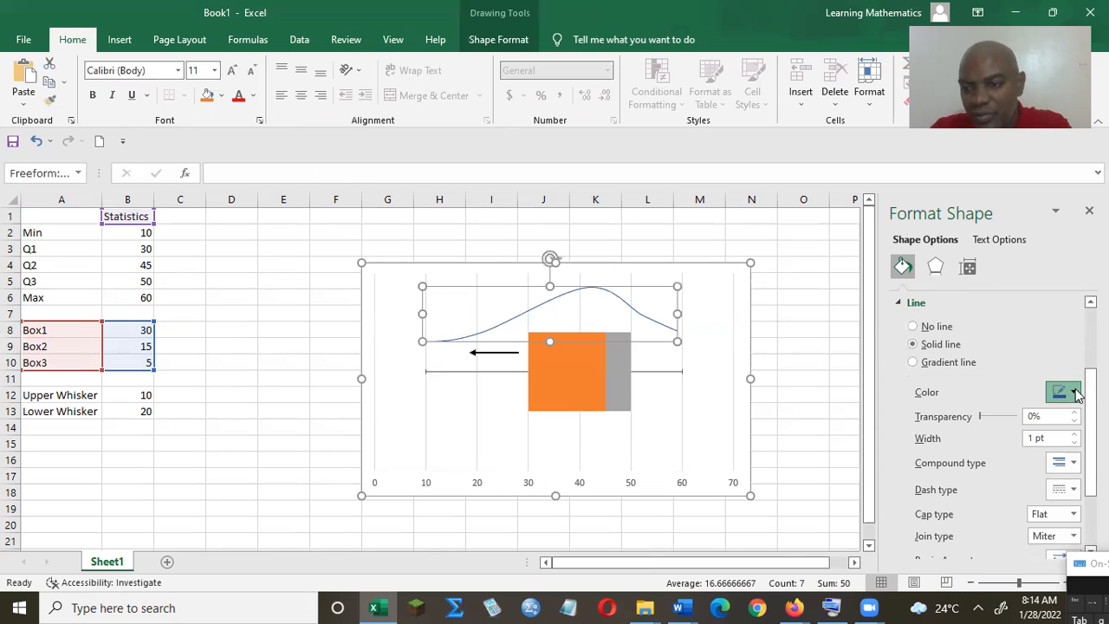
click(989, 426)
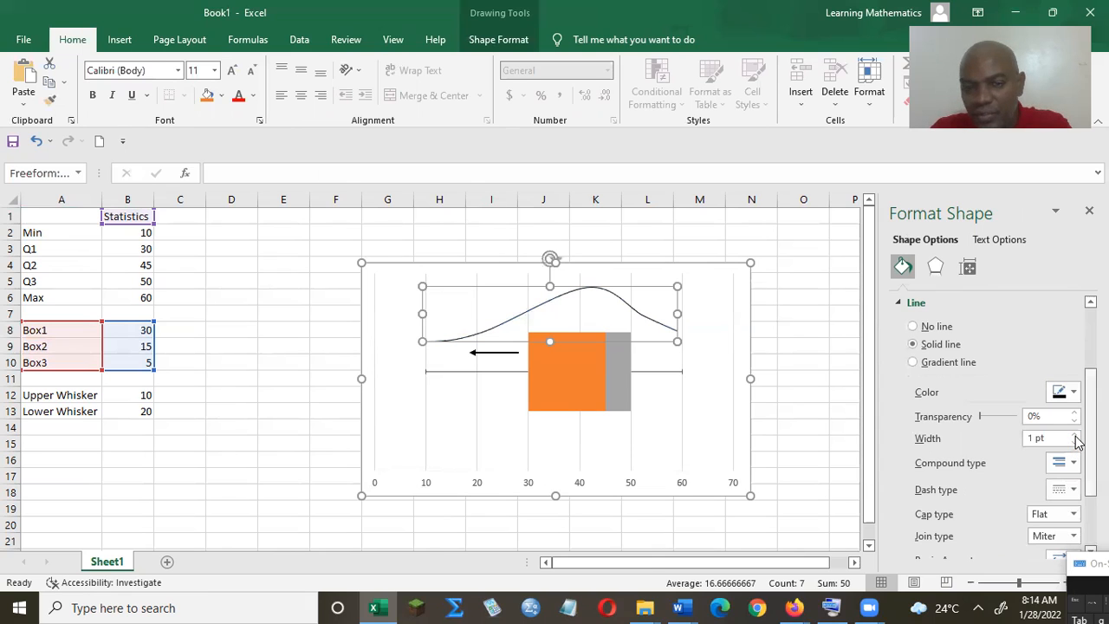
click(1076, 436)
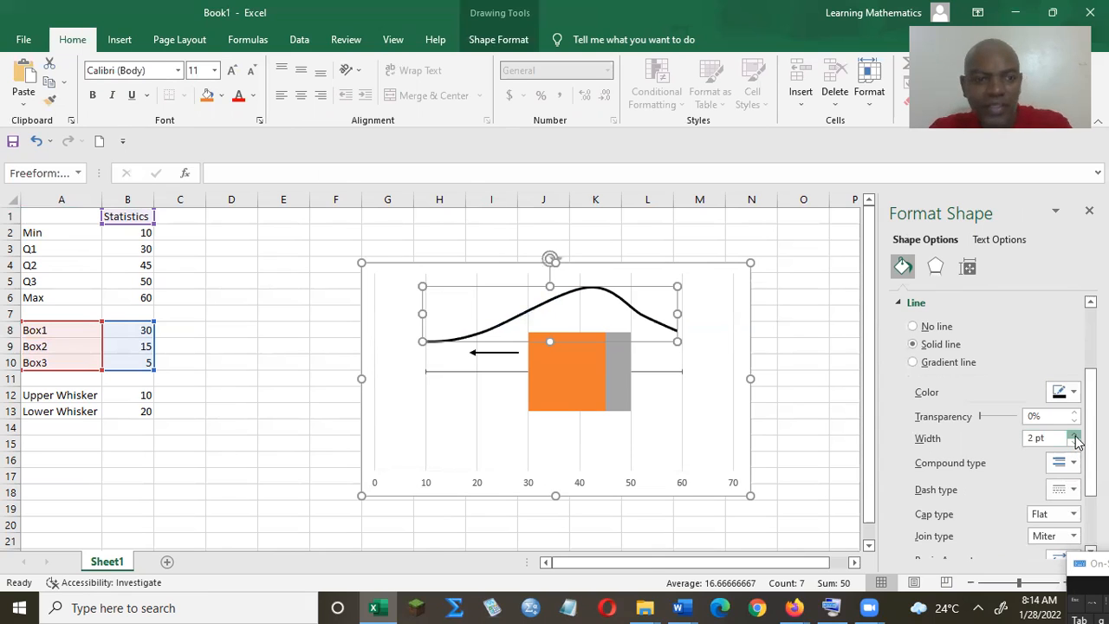
click(813, 294)
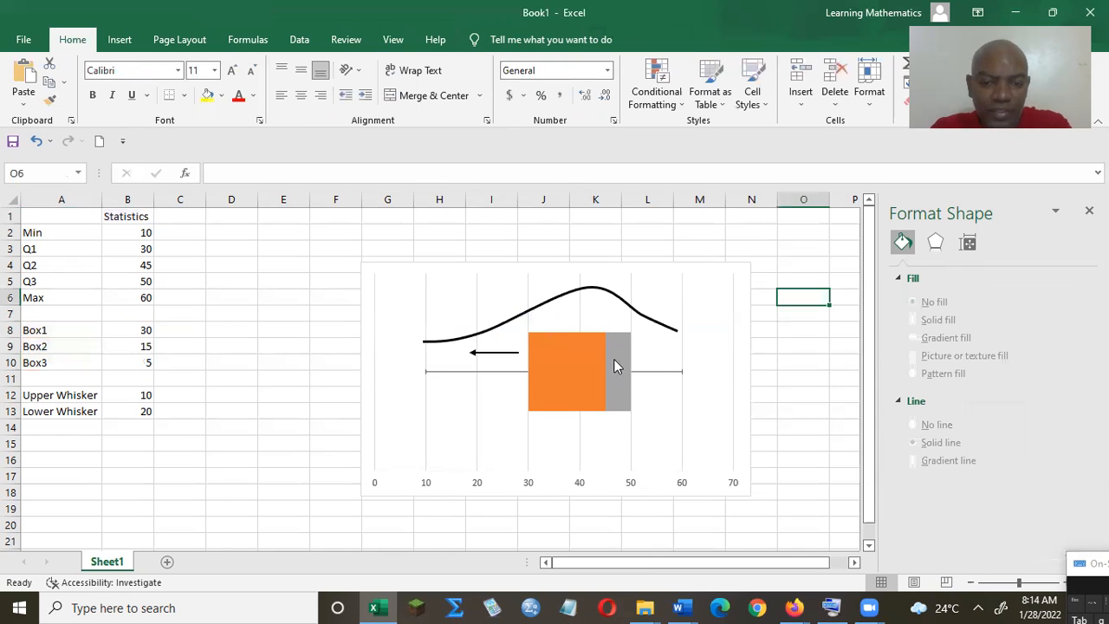